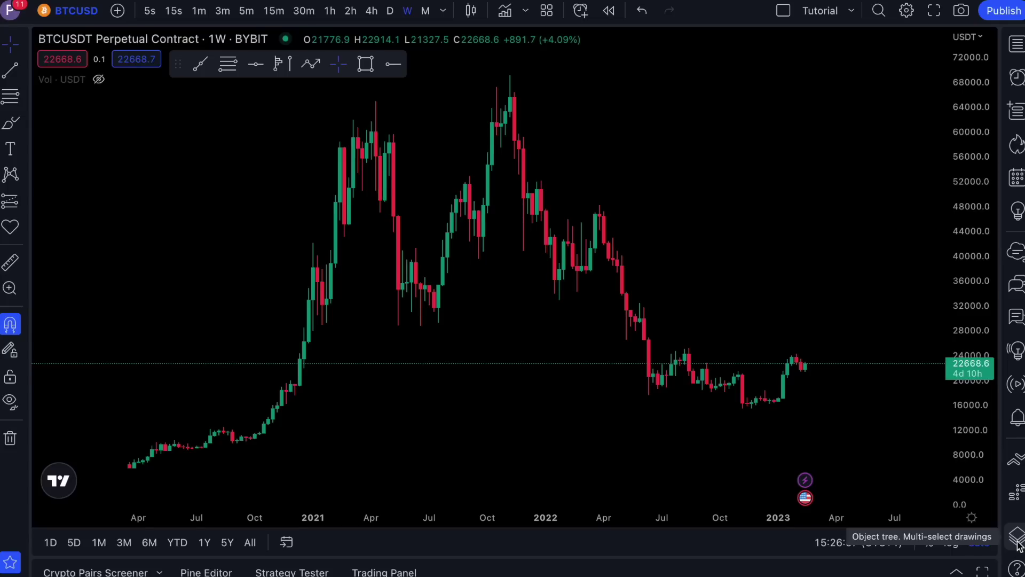
Open the Object tree beside the BTCUSDT weekly chart
{"action": "left_click", "coordinate": [1017, 536]}
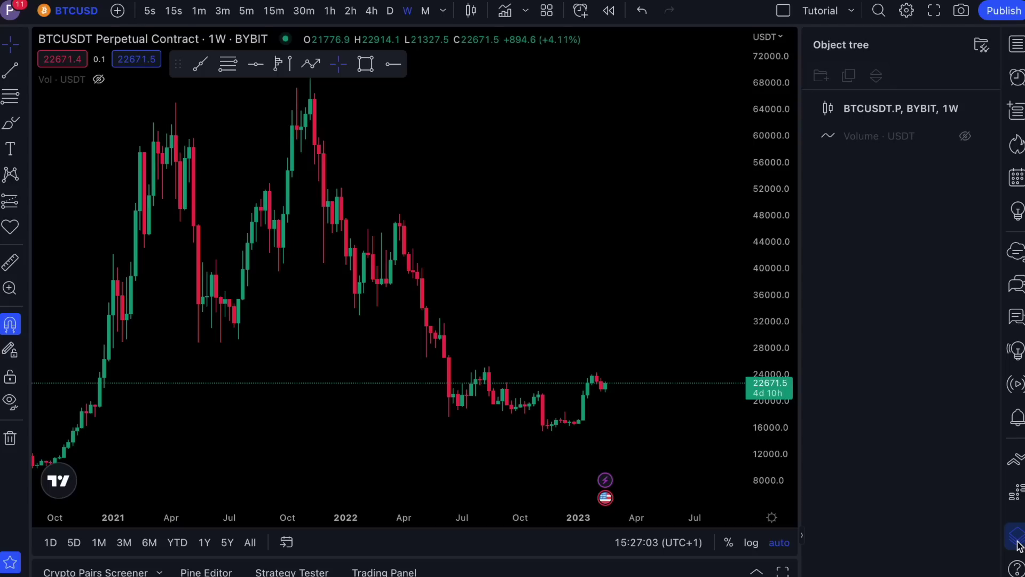
{"action": "left_click", "coordinate": [1017, 540]}
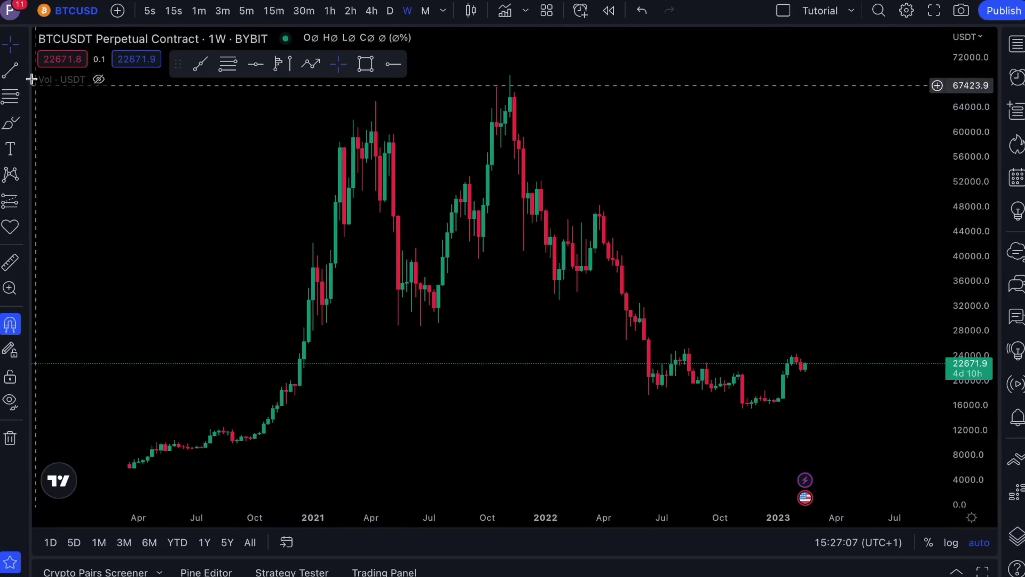
{"action": "left_click", "coordinate": [1015, 542]}
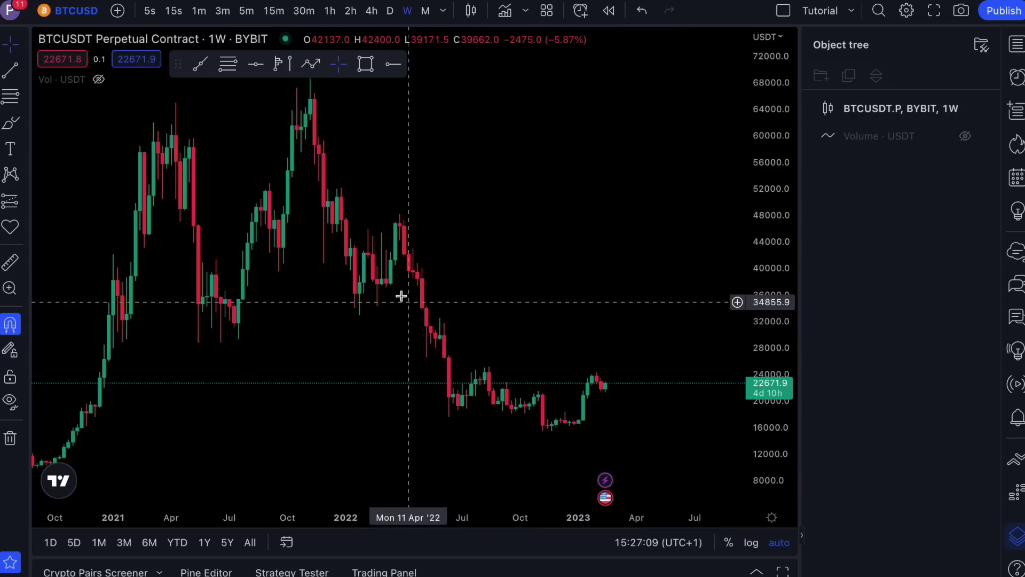
Draw a horizontal line at the August 2022 high, 25031.0, and apply the Weekly drawing template to it
{"action": "left_click", "coordinate": [25, 71]}
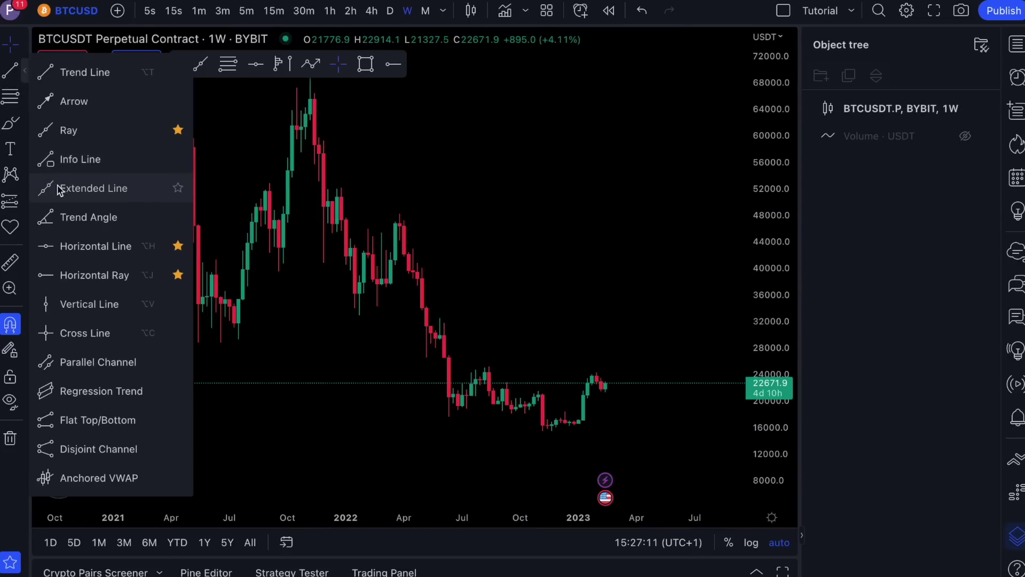
{"action": "left_click", "coordinate": [69, 244]}
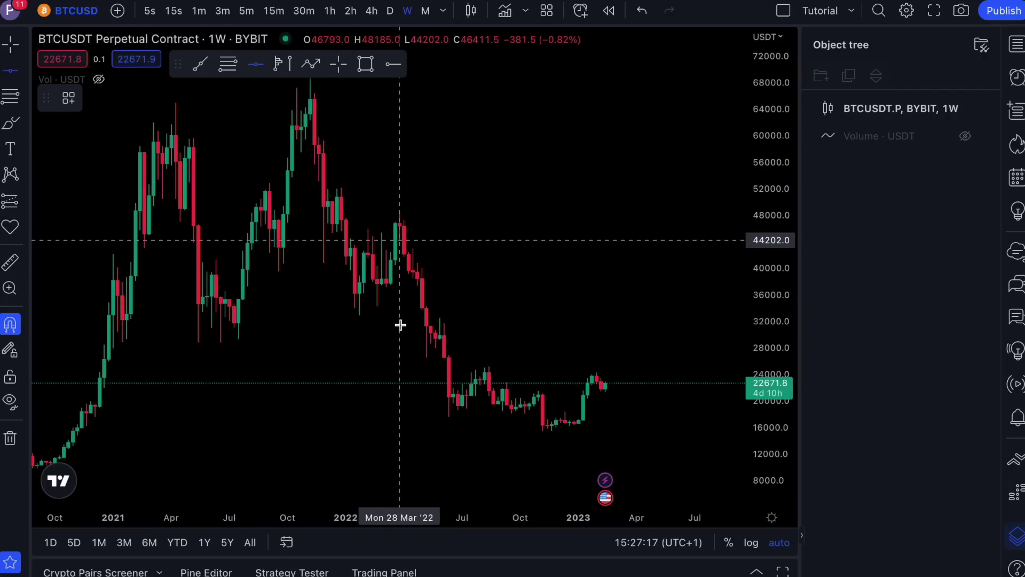
{"action": "left_click", "coordinate": [484, 368]}
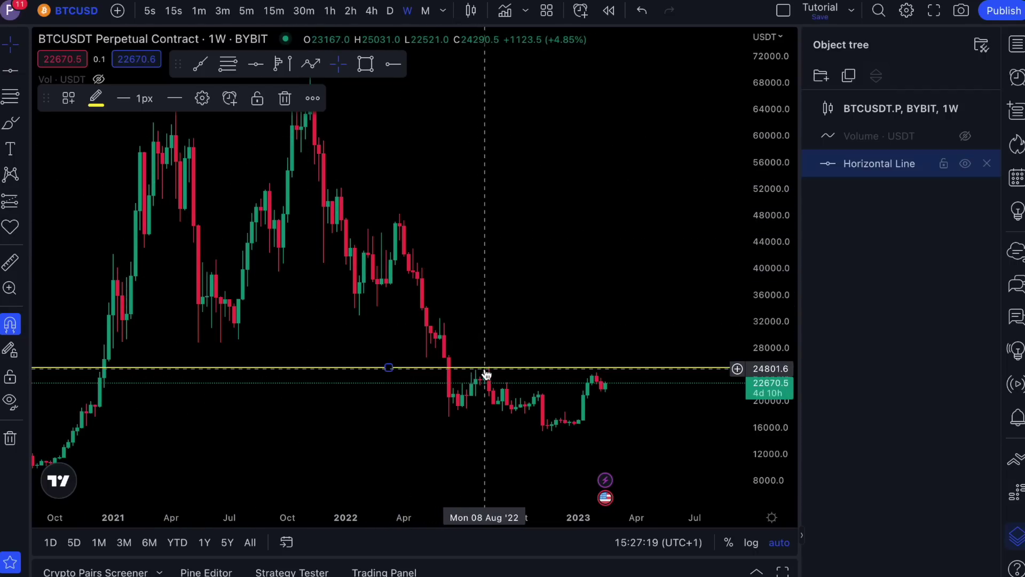
{"action": "left_click", "coordinate": [68, 98]}
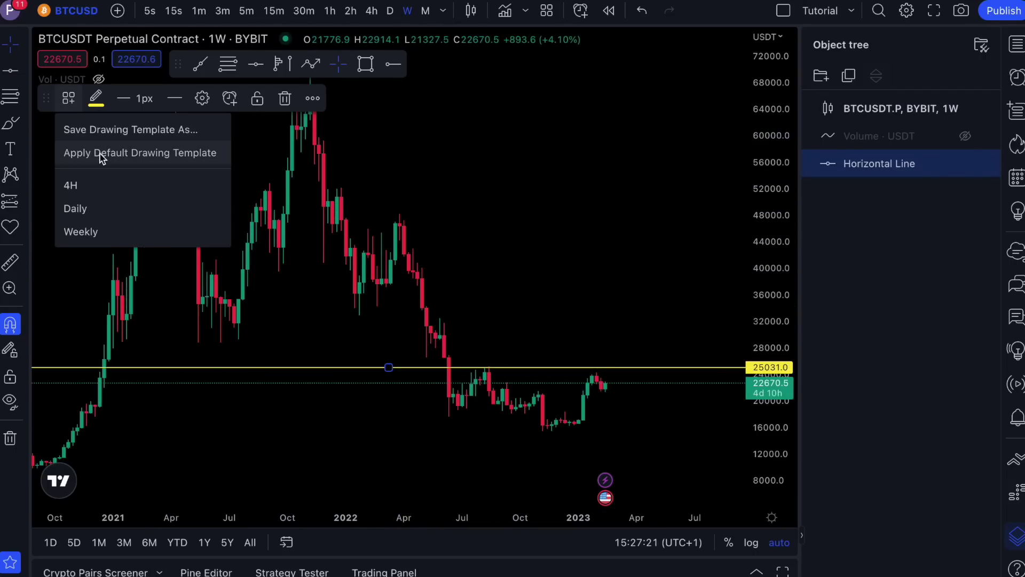
{"action": "left_click", "coordinate": [91, 229]}
Add two more horizontal lines, one at 16330.5 near the November 2022 low and one at 31748.0 near the July 2021 low
{"action": "left_click", "coordinate": [10, 70]}
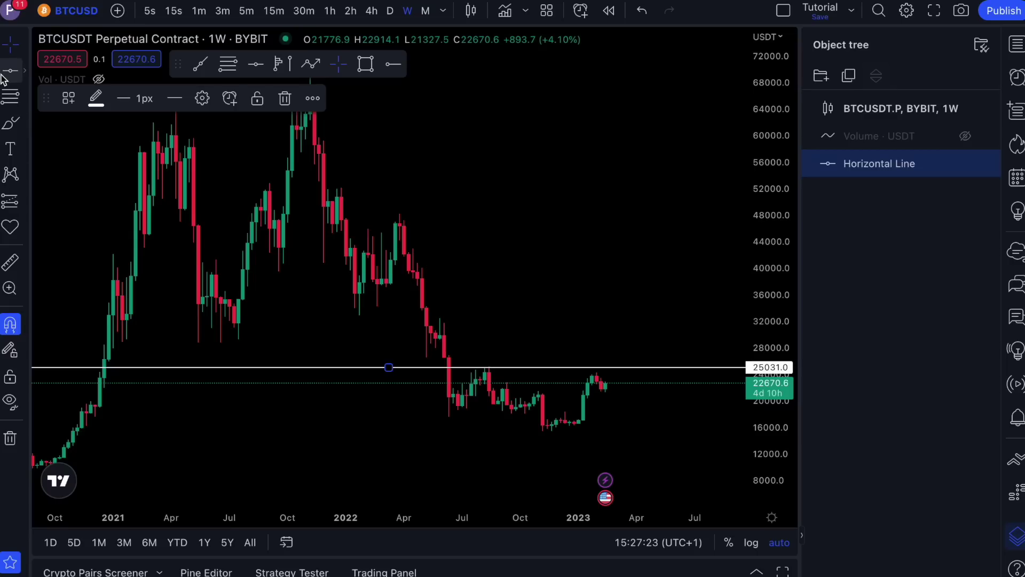
{"action": "left_click", "coordinate": [540, 425]}
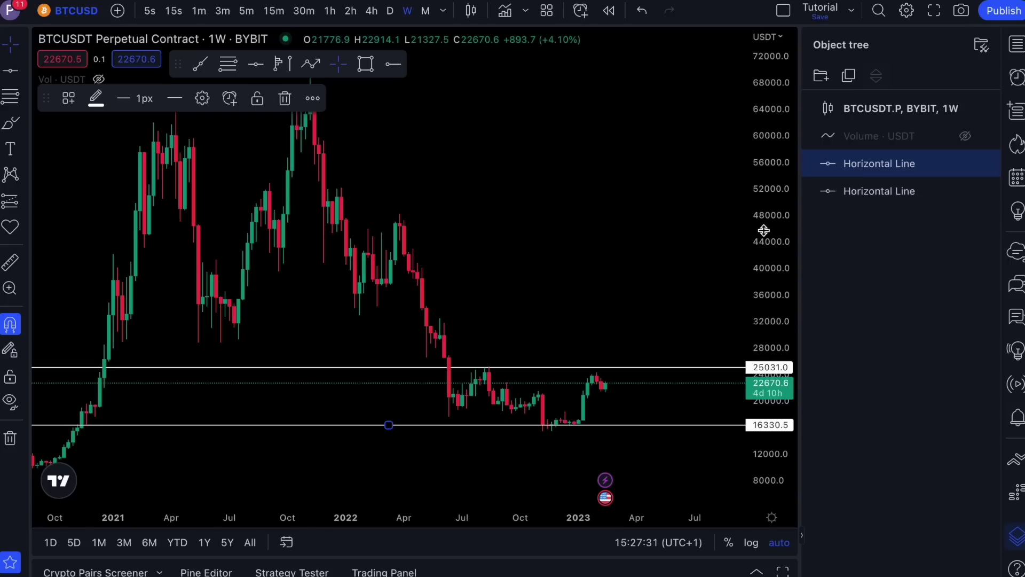
{"action": "left_click", "coordinate": [10, 70]}
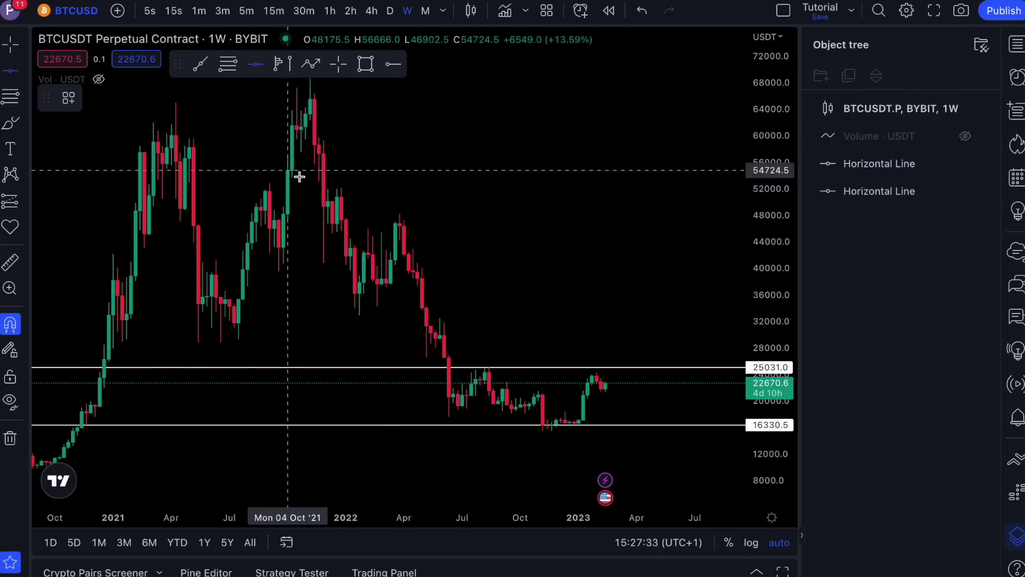
{"action": "left_click", "coordinate": [239, 324]}
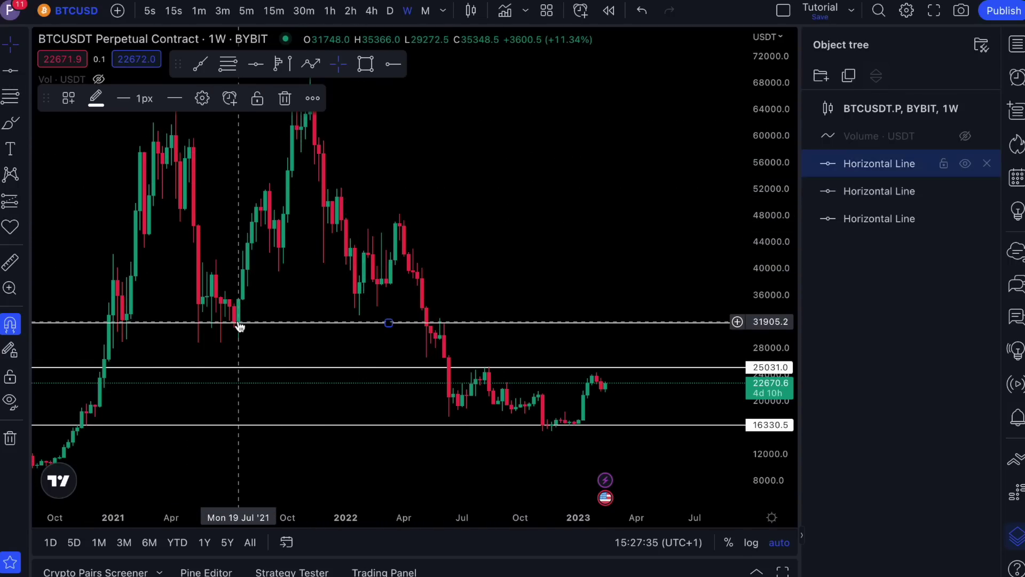
Toggle the visibility of the 31748.0 horizontal line off and on in the Object tree
{"action": "left_click", "coordinate": [964, 164]}
{"action": "left_click", "coordinate": [964, 164]}
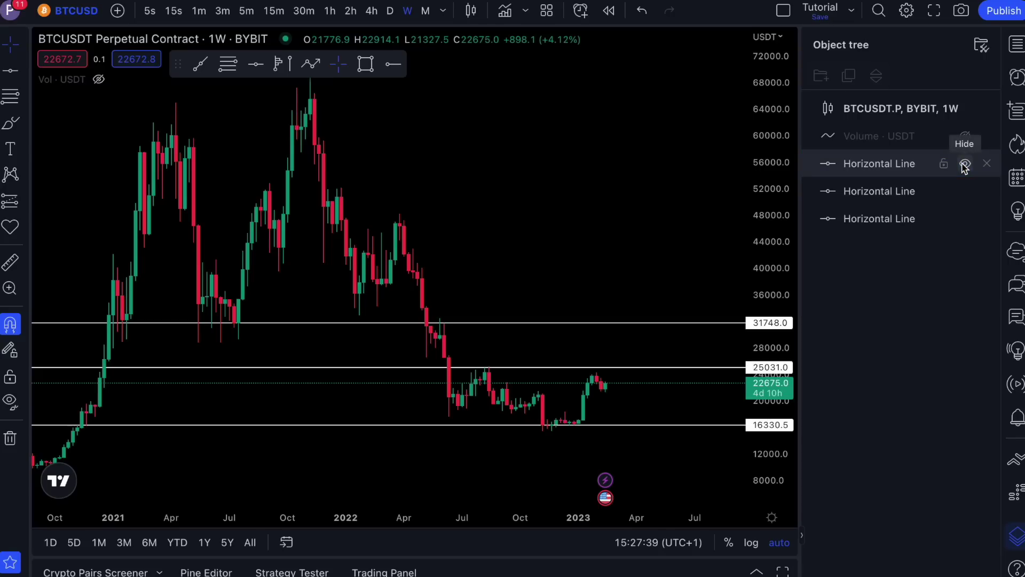
{"action": "left_click", "coordinate": [964, 164]}
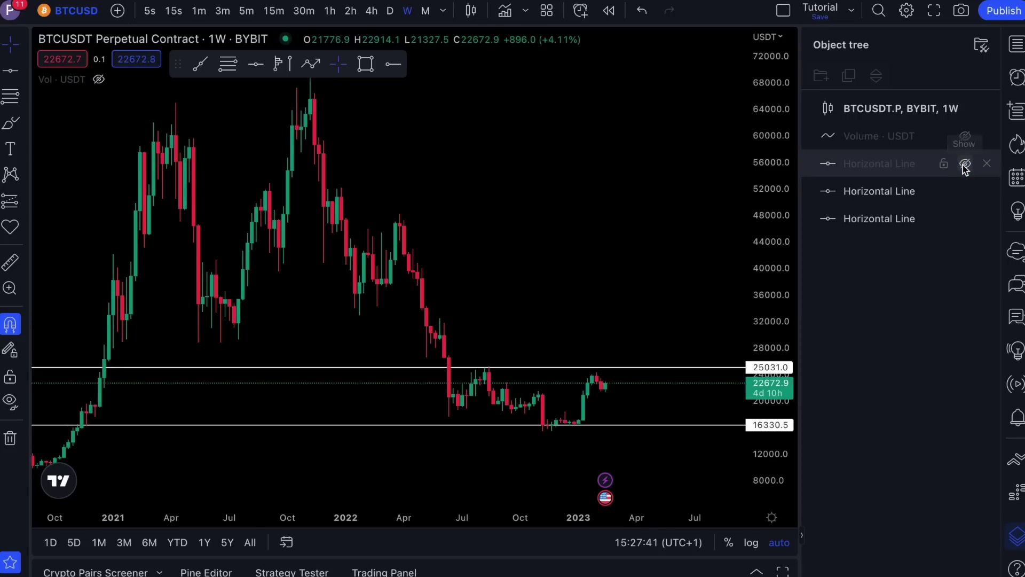
{"action": "left_click", "coordinate": [964, 164]}
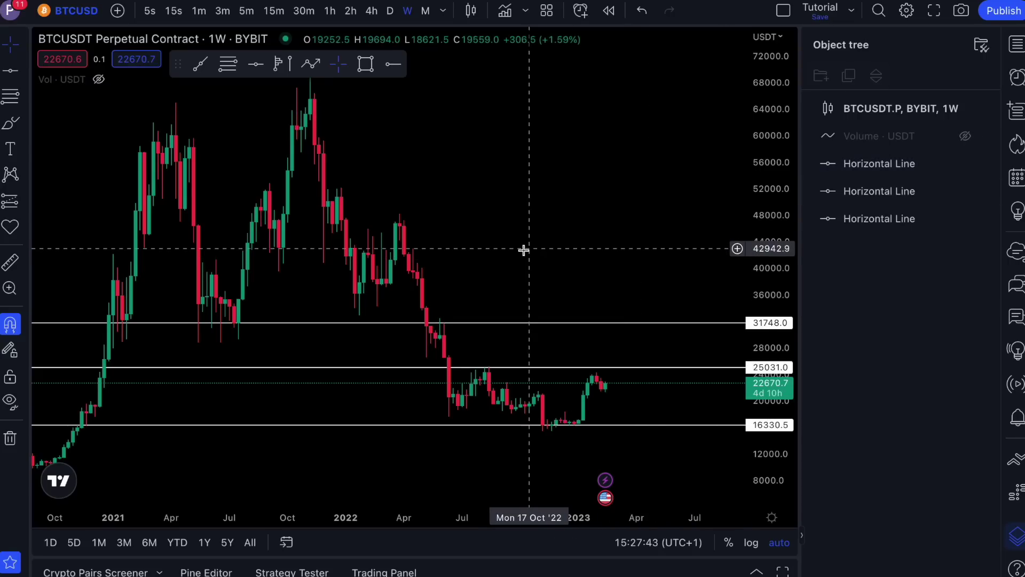
Draw a horizontal line at 37665.0 on the early 2022 candle bodies and deselect it
{"action": "left_click", "coordinate": [10, 70]}
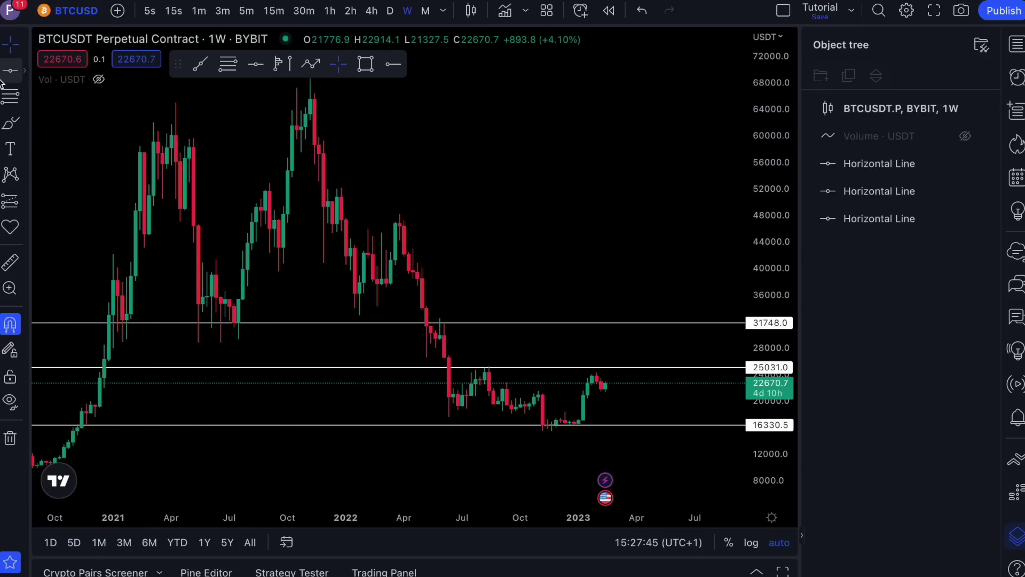
{"action": "left_click", "coordinate": [384, 282]}
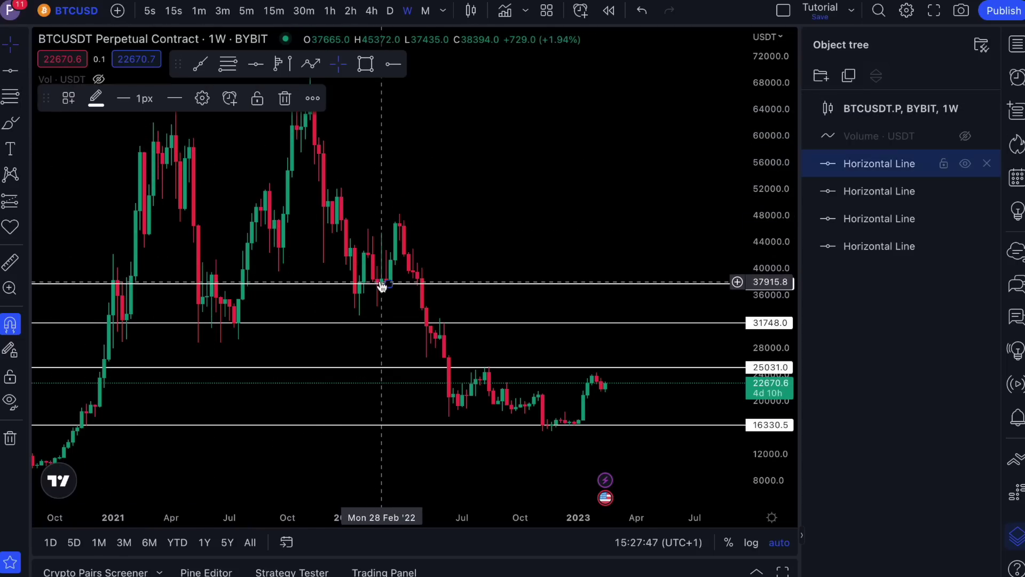
{"action": "left_click", "coordinate": [602, 213]}
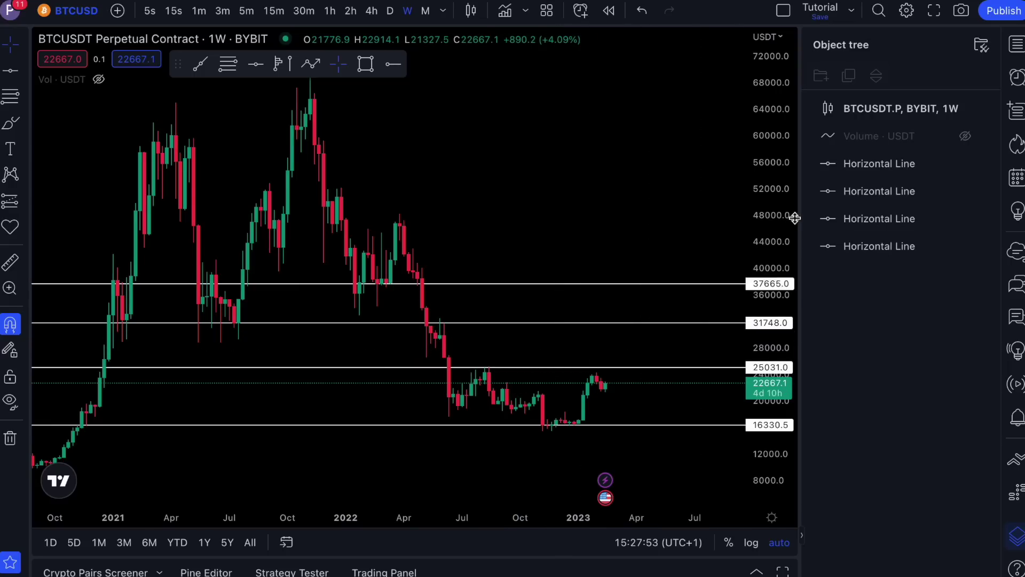
Group all four horizontal lines in the Object tree and name the group "weekly"
{"action": "left_click", "coordinate": [861, 171]}
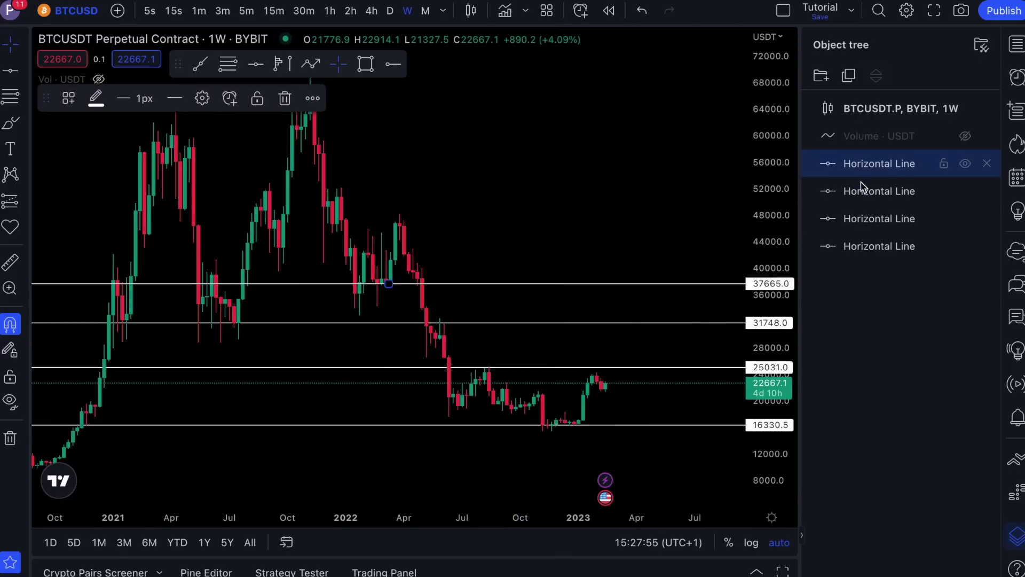
{"action": "left_click", "coordinate": [865, 242], "text": "shift"}
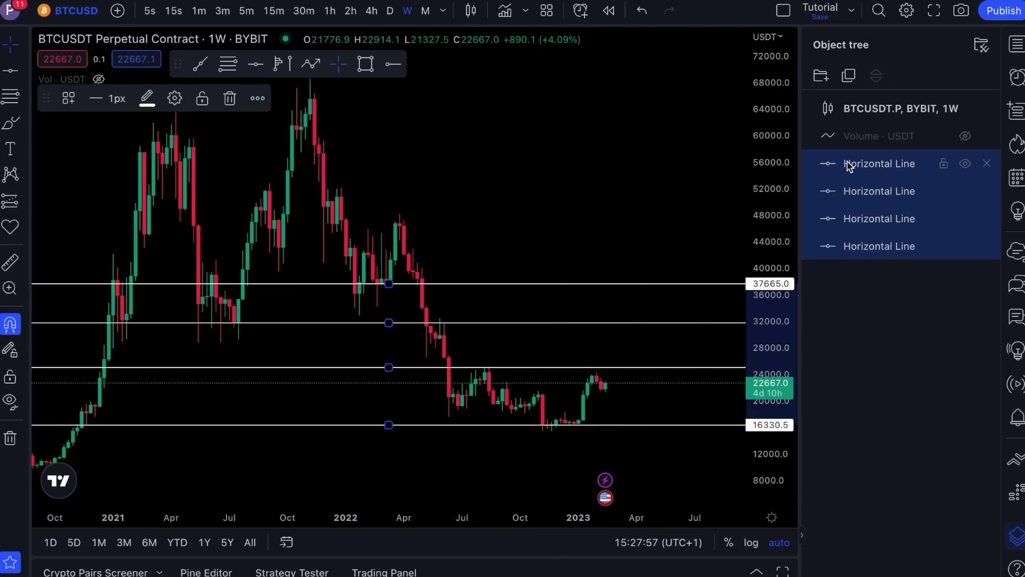
{"action": "left_click", "coordinate": [821, 77]}
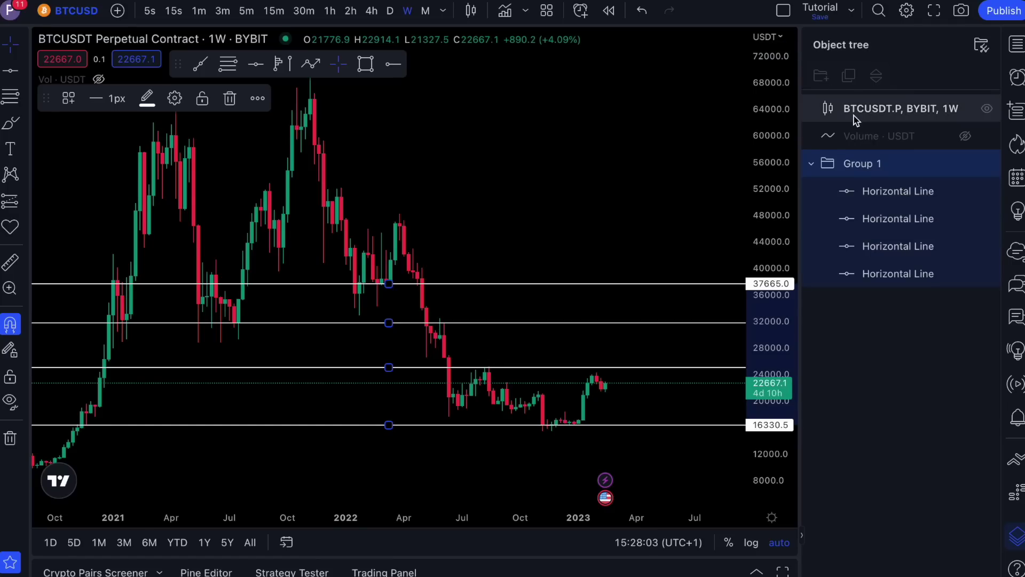
{"action": "double_click", "coordinate": [868, 168]}
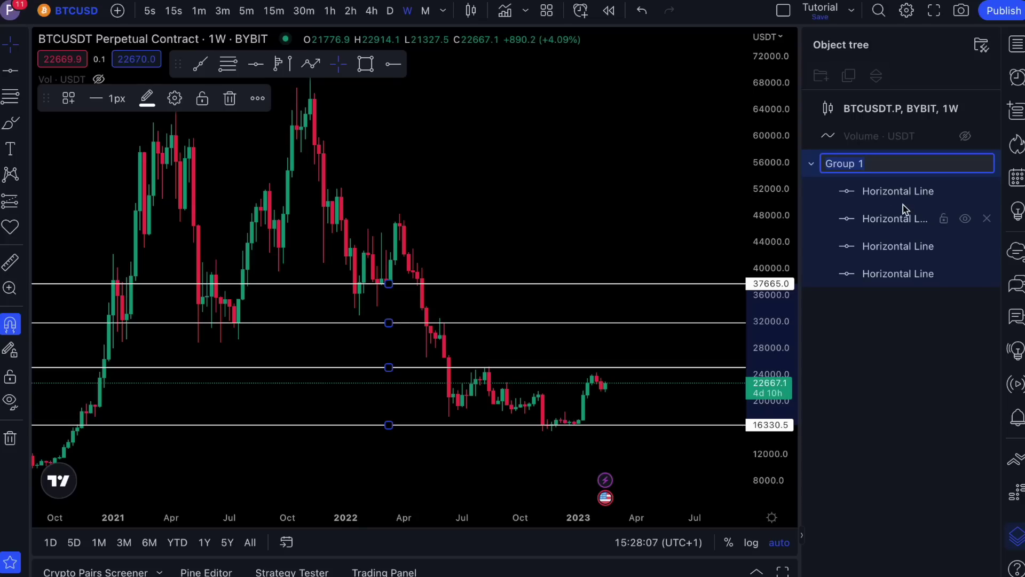
{"action": "type", "text": "weekly"}
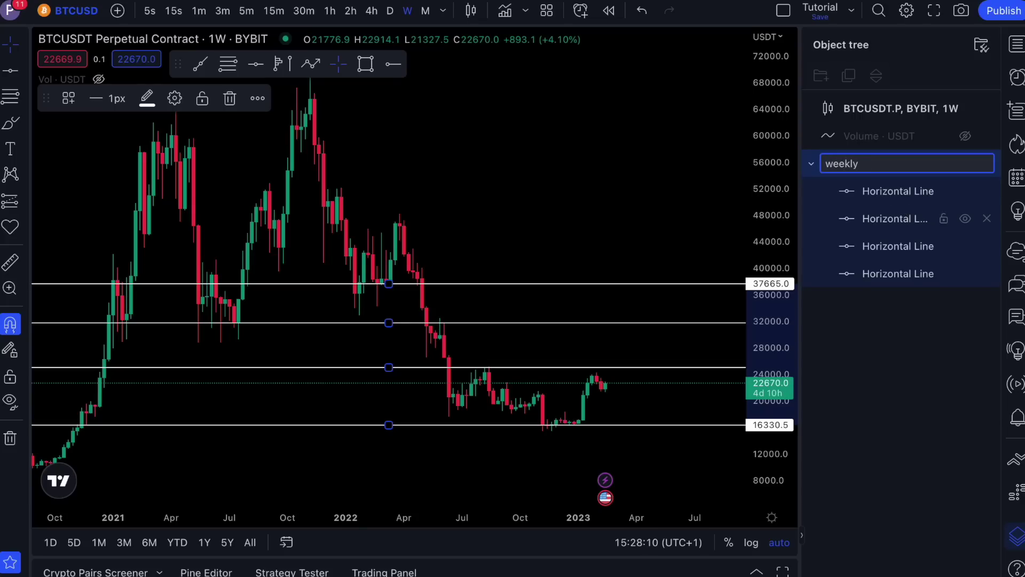
{"action": "key", "text": "Return"}
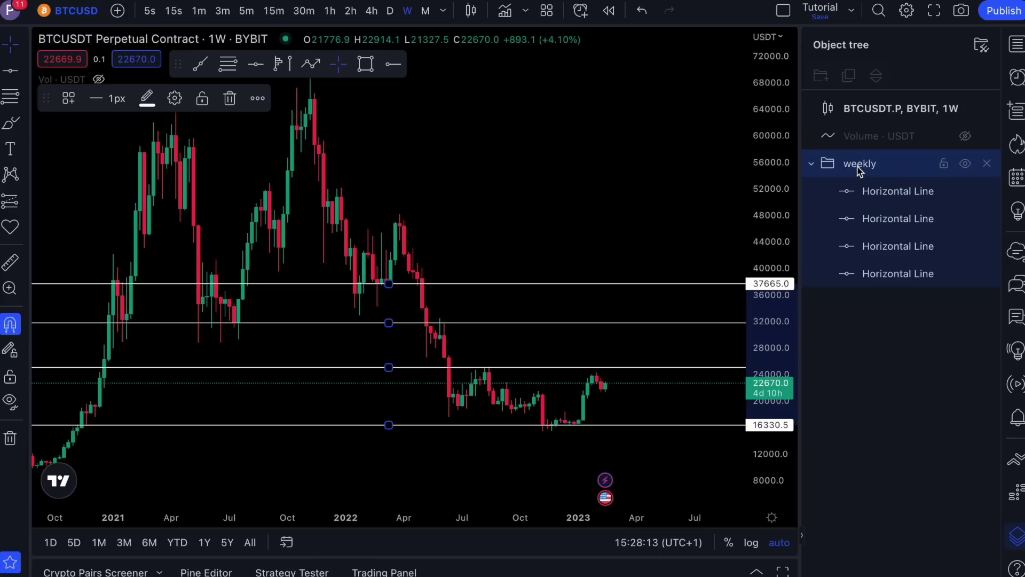
Rename the first two lines in the weekly group as "line1" and "line2"
{"action": "left_click", "coordinate": [887, 198]}
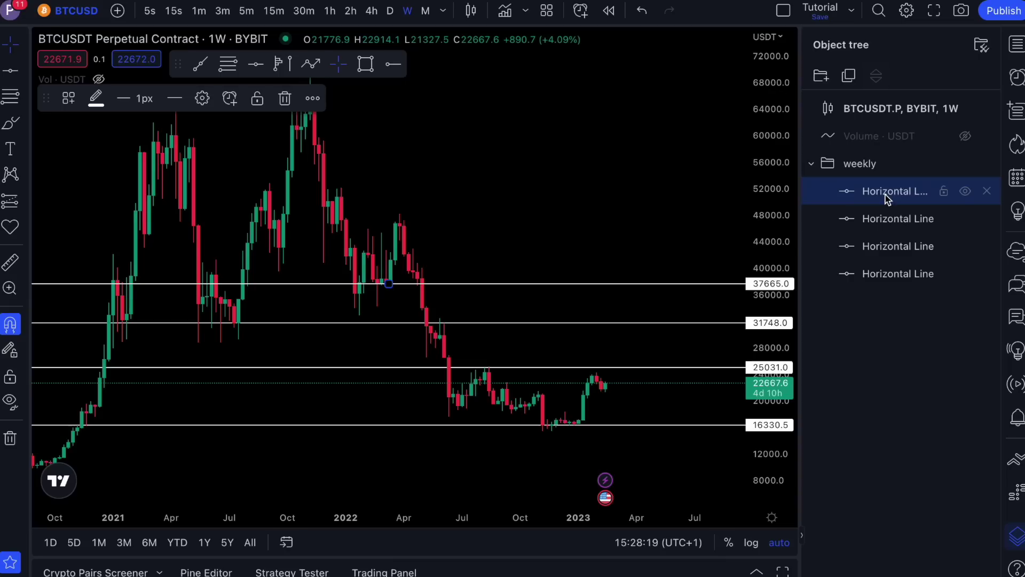
{"action": "double_click", "coordinate": [885, 195]}
{"action": "type", "text": "line1"}
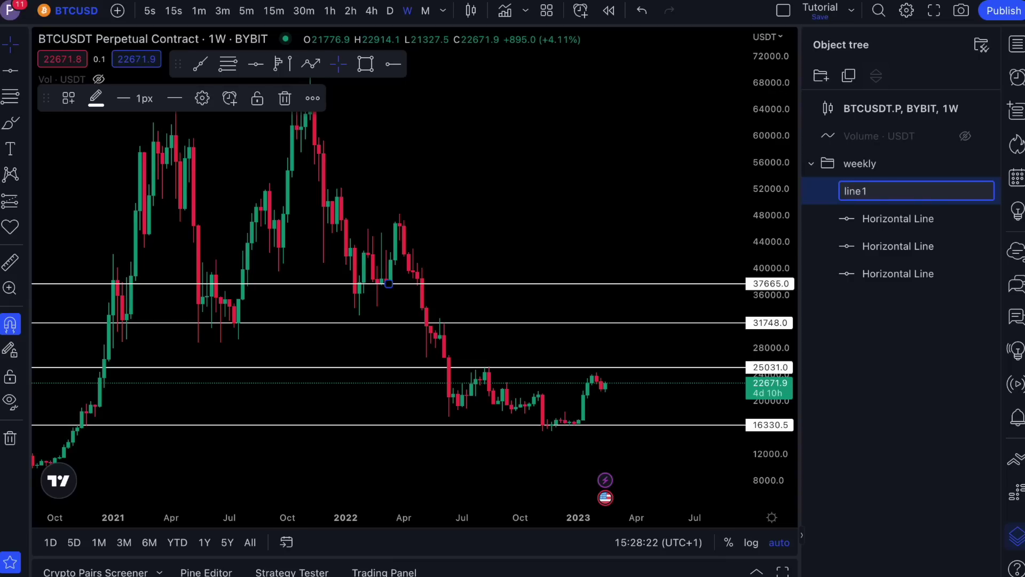
{"action": "key", "text": "Return"}
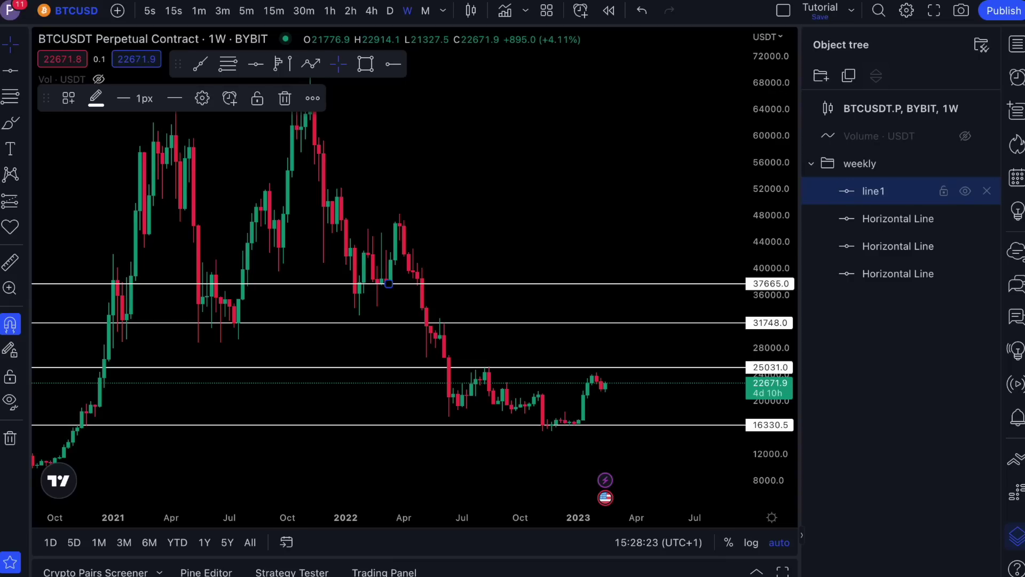
{"action": "left_click", "coordinate": [901, 220]}
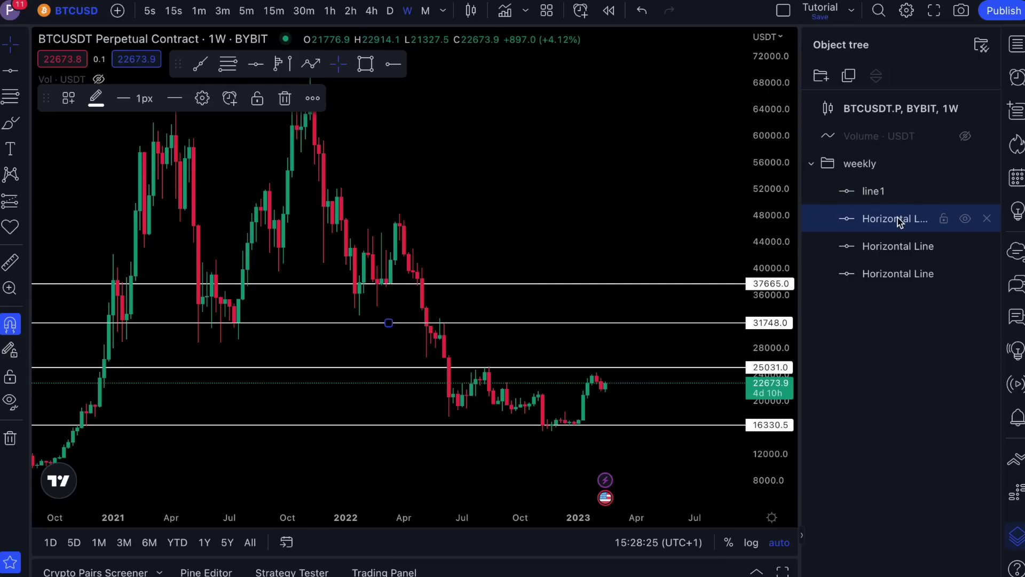
{"action": "double_click", "coordinate": [899, 220]}
{"action": "type", "text": "line2"}
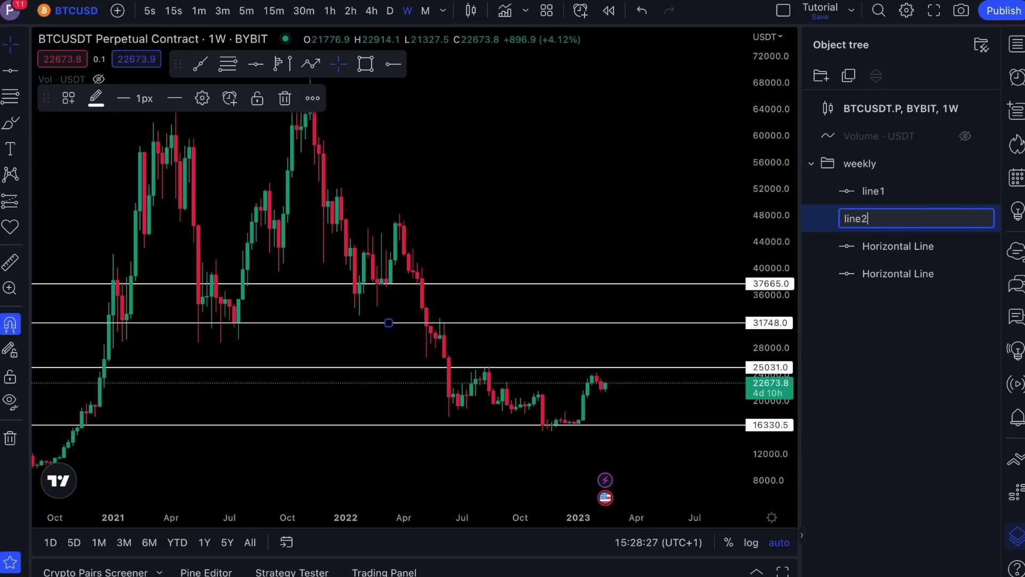
{"action": "key", "text": "Return"}
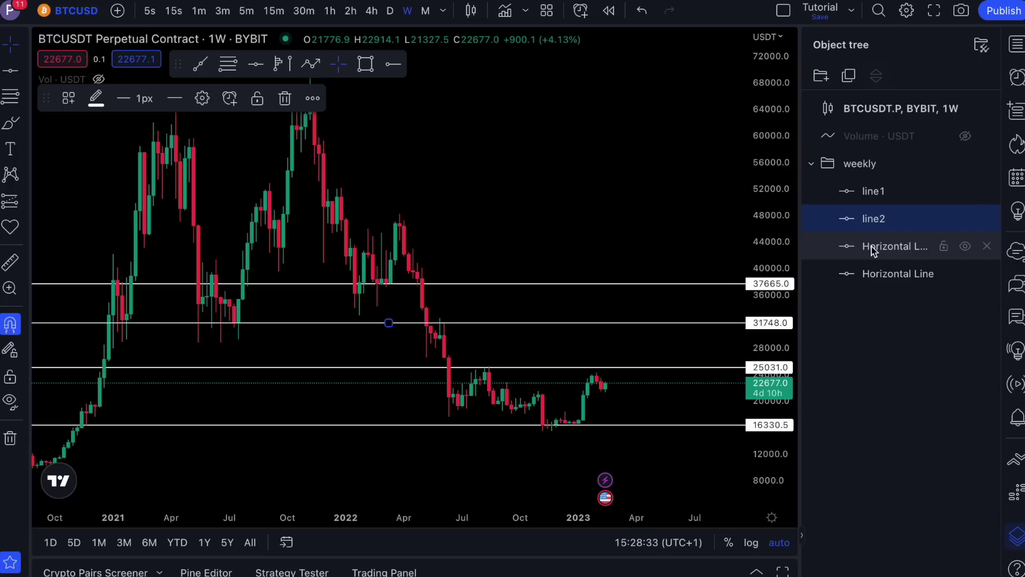
Hide and show the whole weekly group once, and collapse it in the Object tree
{"action": "left_click", "coordinate": [965, 165]}
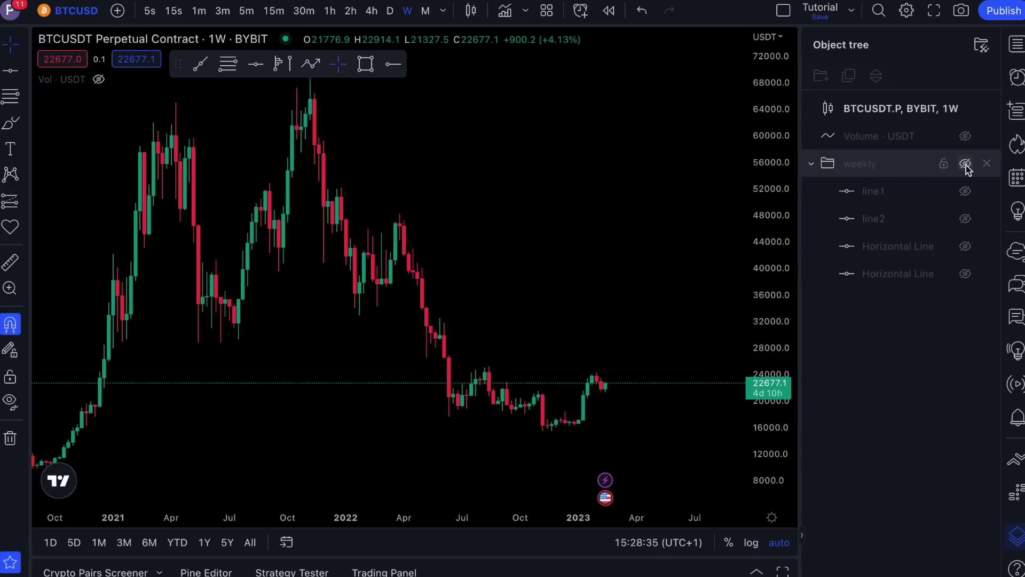
{"action": "left_click", "coordinate": [966, 165]}
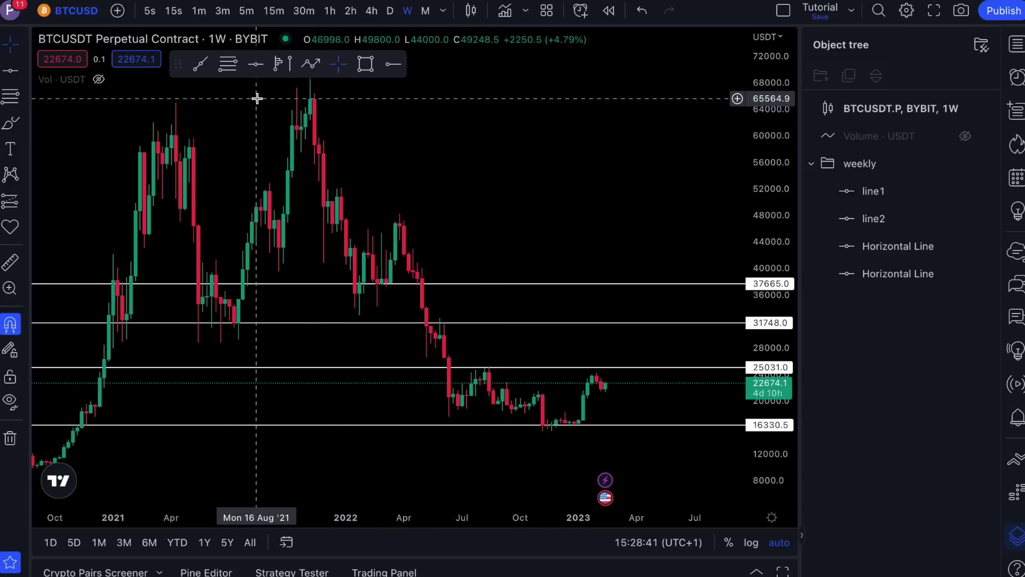
{"action": "left_click", "coordinate": [811, 163]}
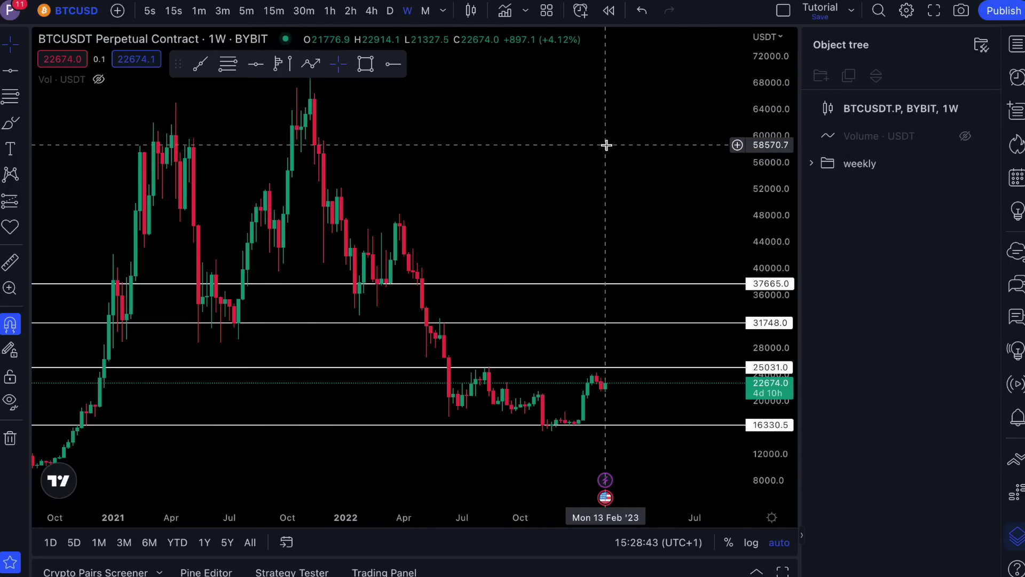
Switch the chart to the daily timeframe, draw a horizontal line at 21293.5 on the November 2022 high, and apply the Daily drawing template
{"action": "left_click", "coordinate": [390, 13]}
{"action": "scroll", "coordinate": [397, 235], "scroll_direction": "down", "scroll_amount": 5}
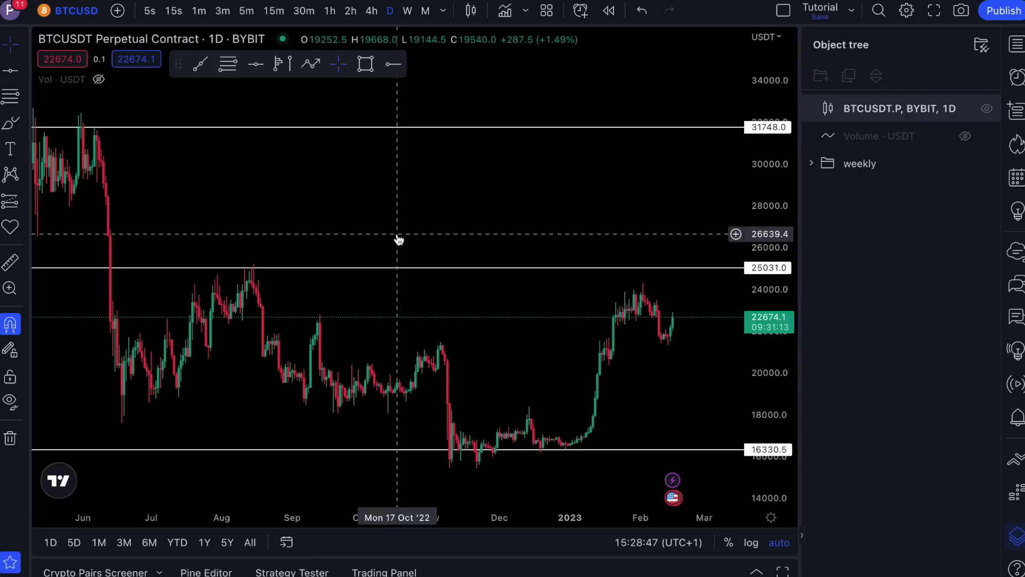
{"action": "scroll", "coordinate": [397, 238], "scroll_direction": "down", "scroll_amount": 2}
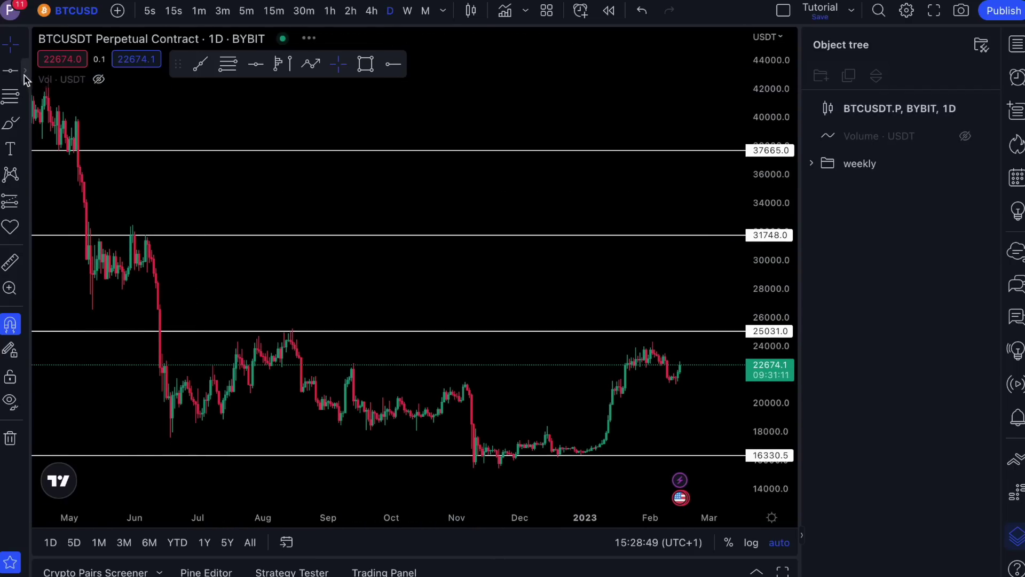
{"action": "left_click", "coordinate": [12, 72]}
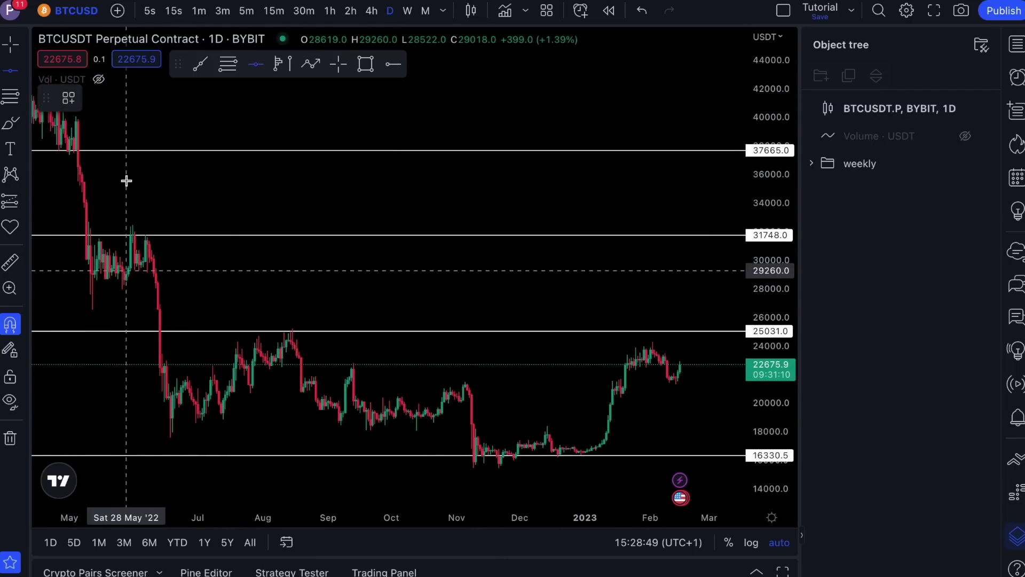
{"action": "left_click", "coordinate": [464, 384]}
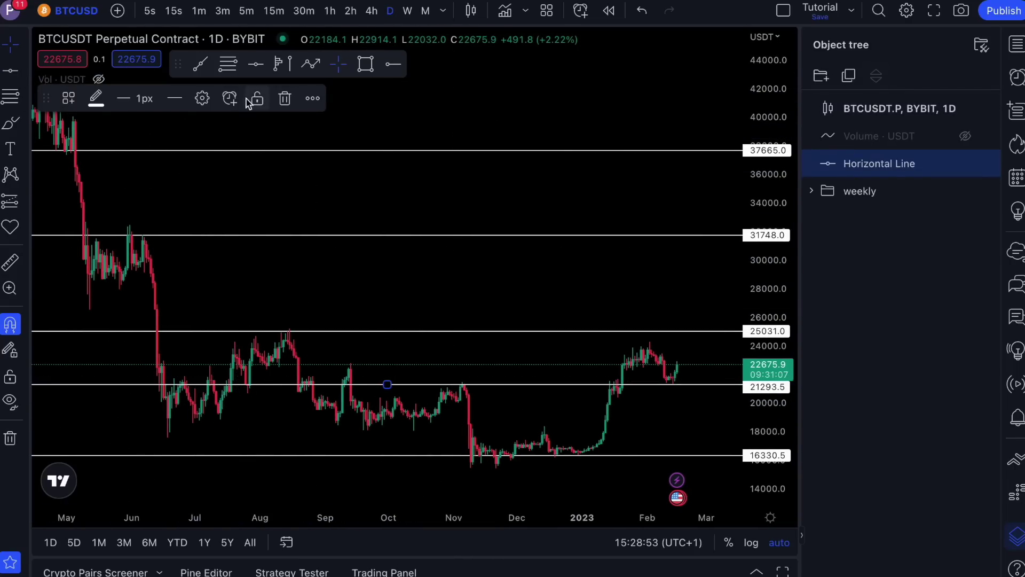
{"action": "left_click", "coordinate": [69, 98]}
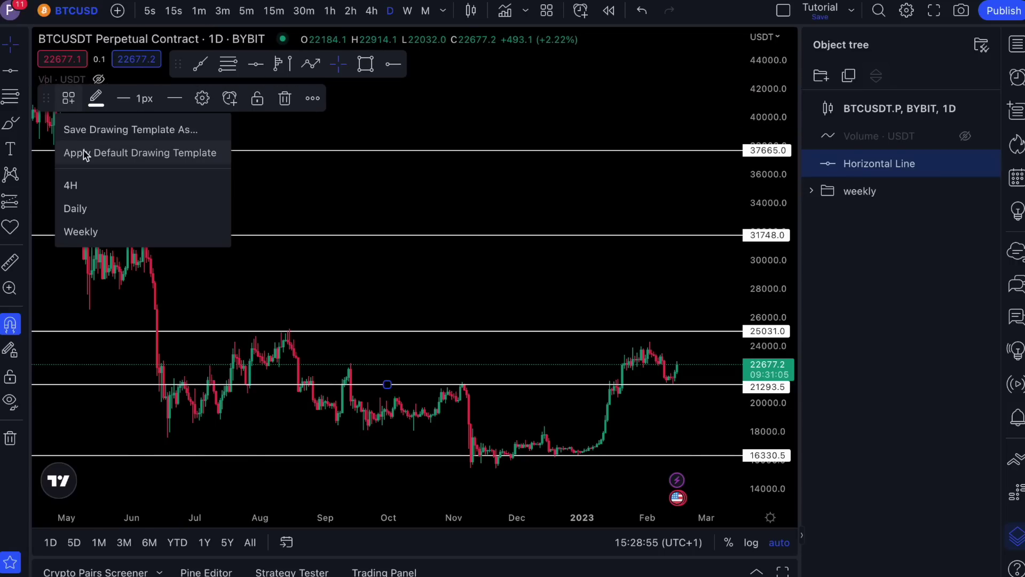
{"action": "left_click", "coordinate": [84, 212]}
Draw two more daily horizontal lines, at 24430.0 on the August 2022 highs and at 31518.0 on the June 2022 highs
{"action": "left_click", "coordinate": [11, 71]}
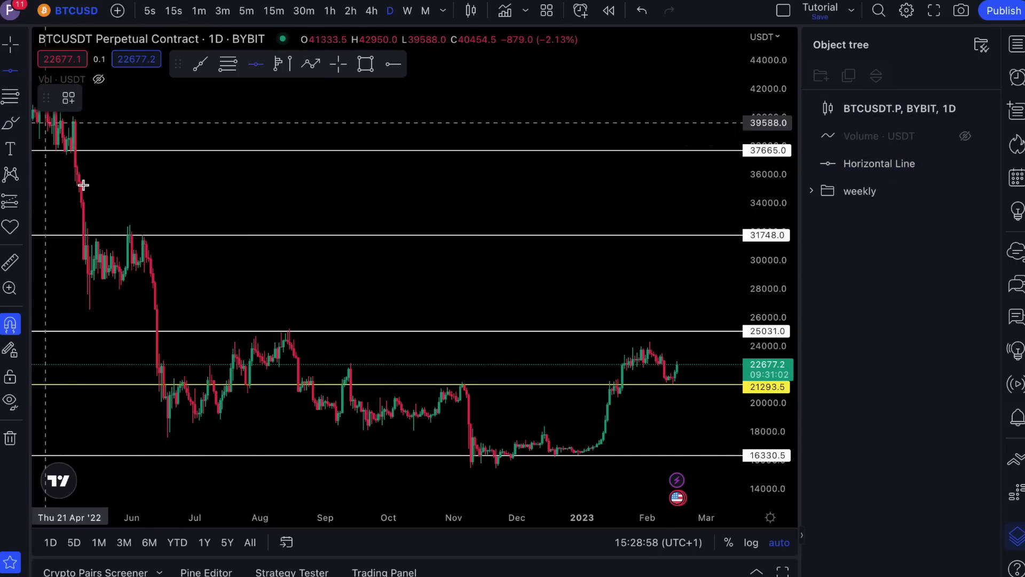
{"action": "left_click", "coordinate": [282, 337]}
{"action": "left_click", "coordinate": [10, 71]}
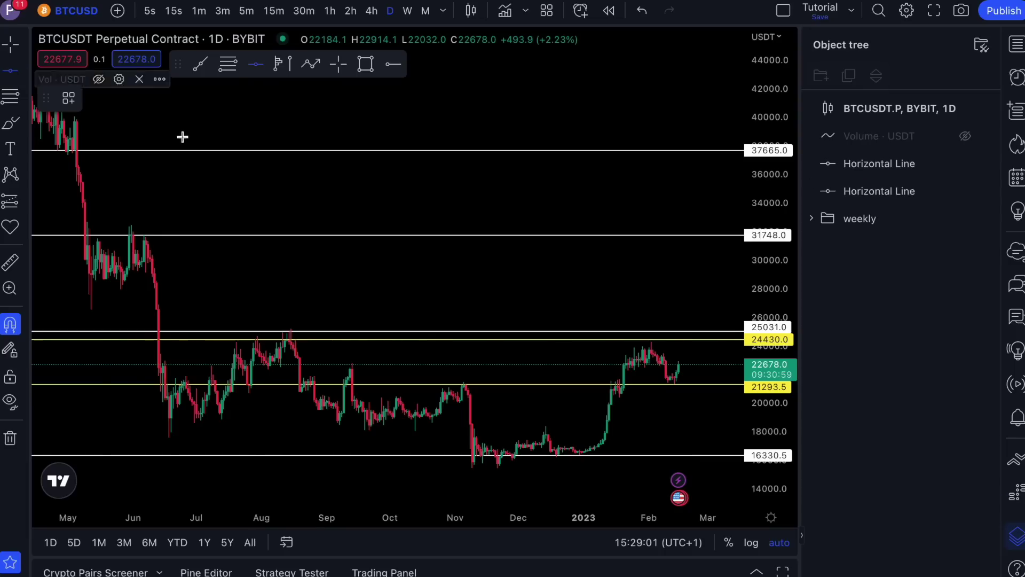
{"action": "left_click", "coordinate": [98, 238]}
Draw a daily horizontal line at 40058.5 on the early May 2022 high
{"action": "scroll", "coordinate": [160, 193], "scroll_direction": "left", "scroll_amount": 5}
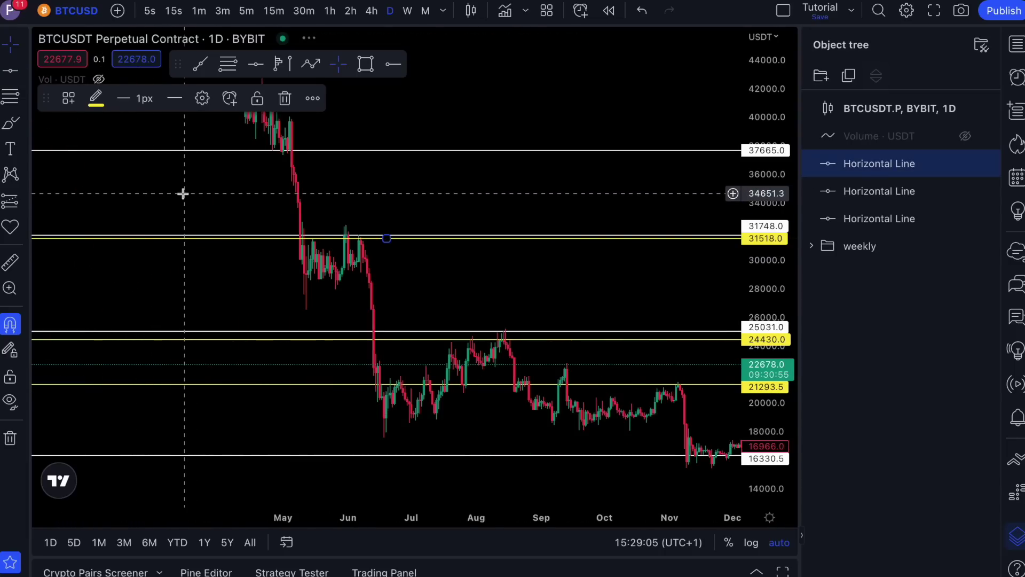
{"action": "scroll", "coordinate": [183, 194], "scroll_direction": "left", "scroll_amount": 1}
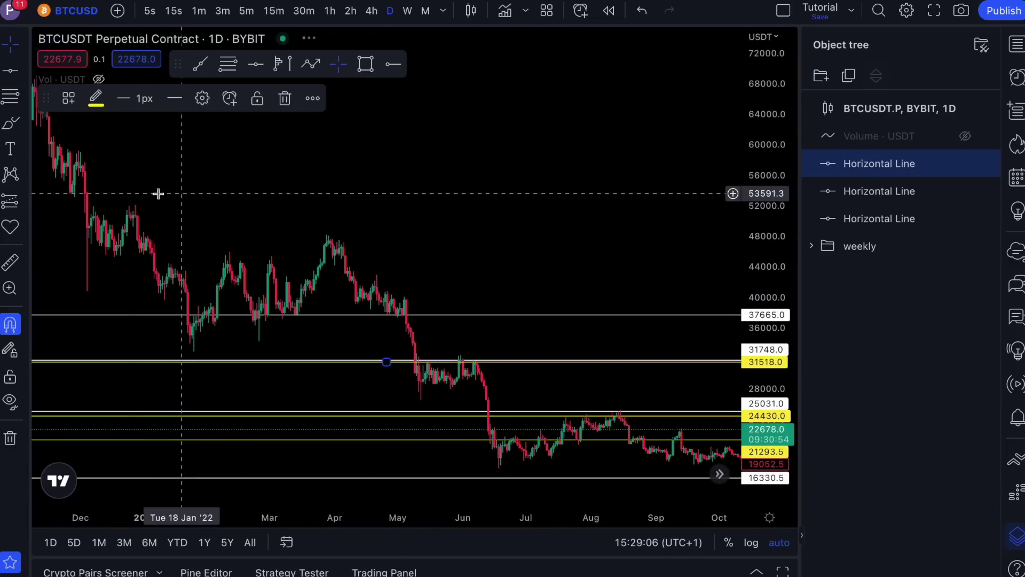
{"action": "left_click", "coordinate": [11, 70]}
{"action": "left_click", "coordinate": [404, 295]}
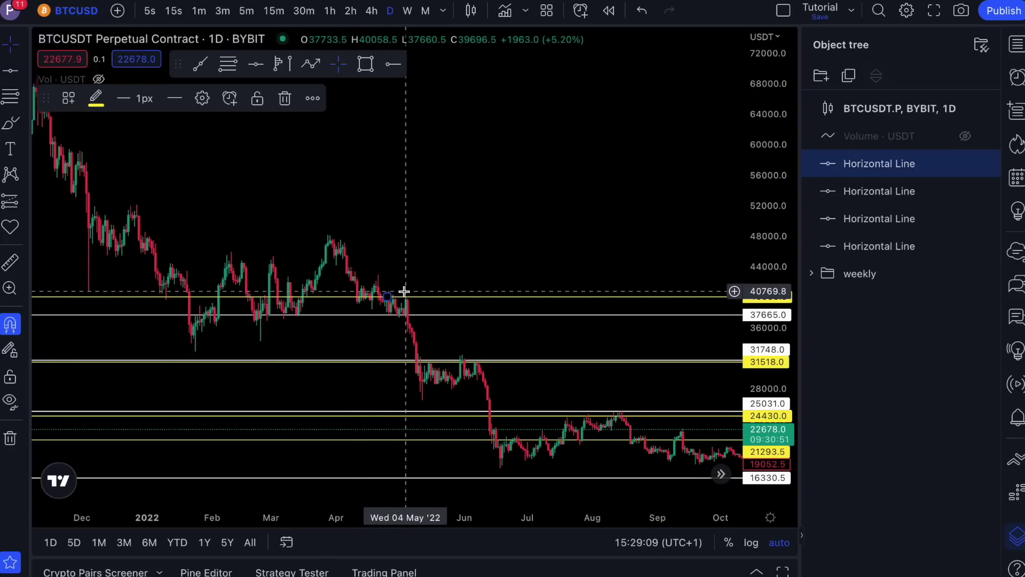
Group the four yellow horizontal lines in the Object tree and name the group "daily"
{"action": "left_click", "coordinate": [859, 243], "text": "shift"}
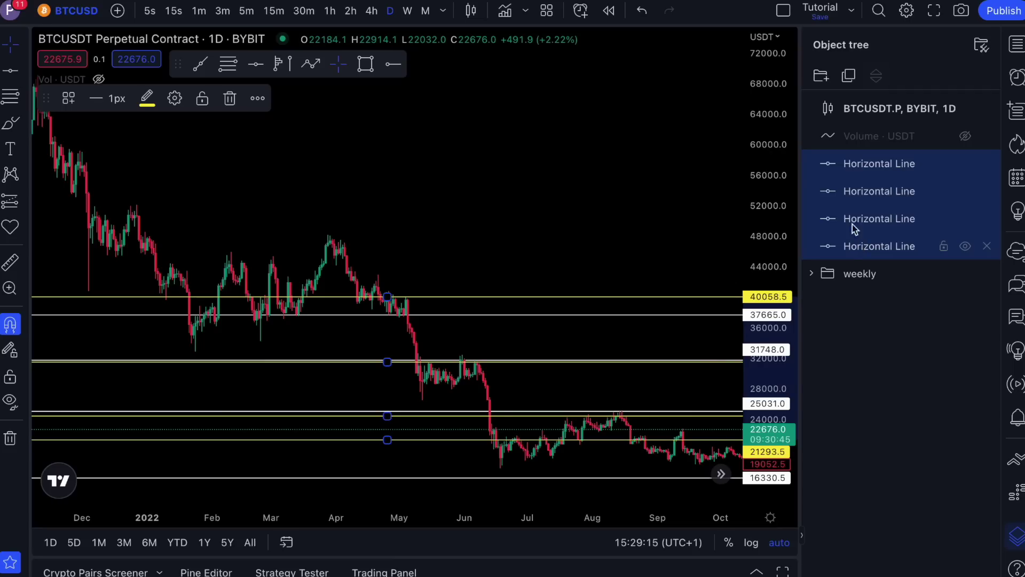
{"action": "left_click", "coordinate": [820, 77]}
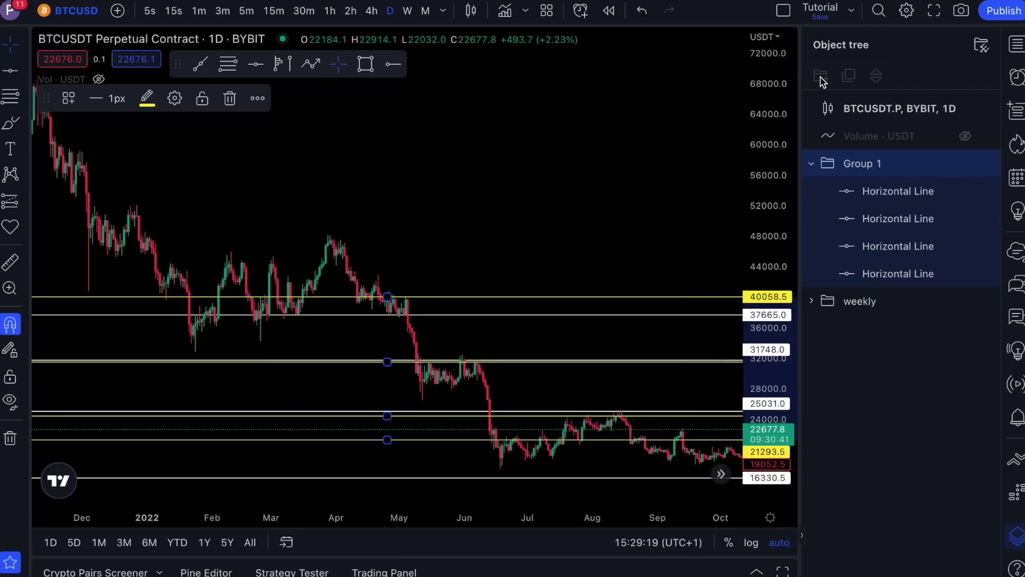
{"action": "double_click", "coordinate": [863, 167]}
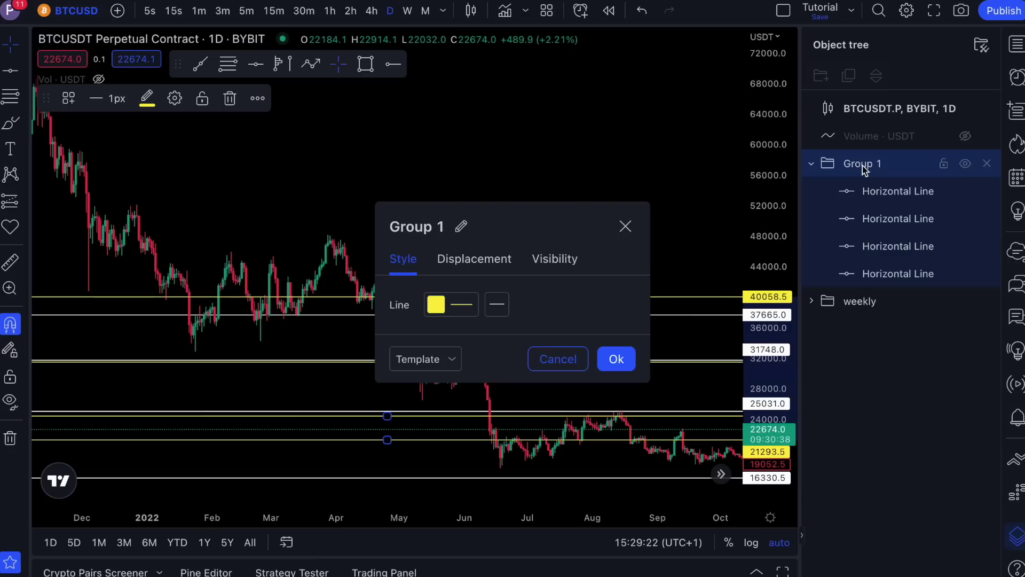
{"action": "left_click", "coordinate": [574, 356]}
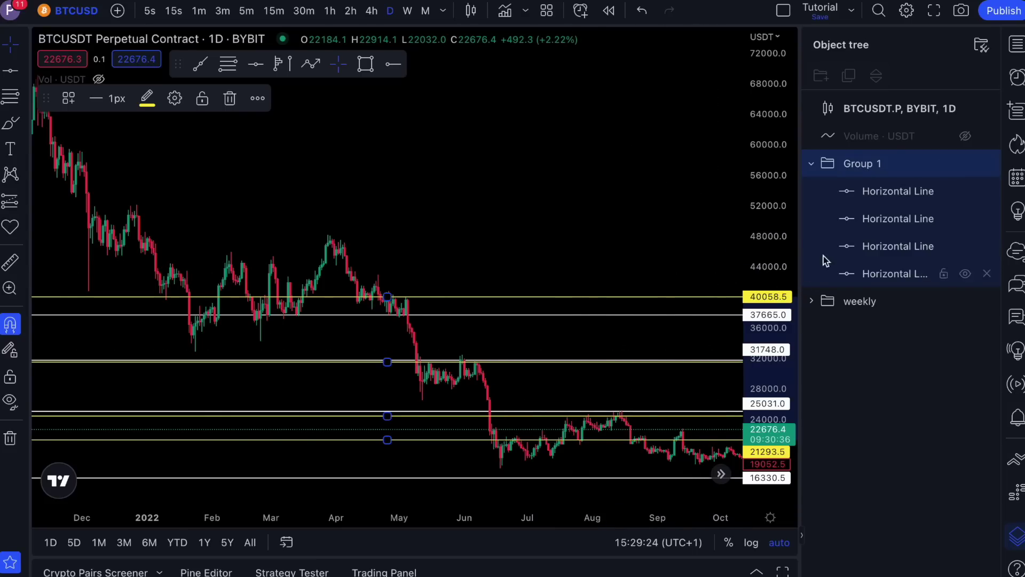
{"action": "left_click", "coordinate": [870, 166]}
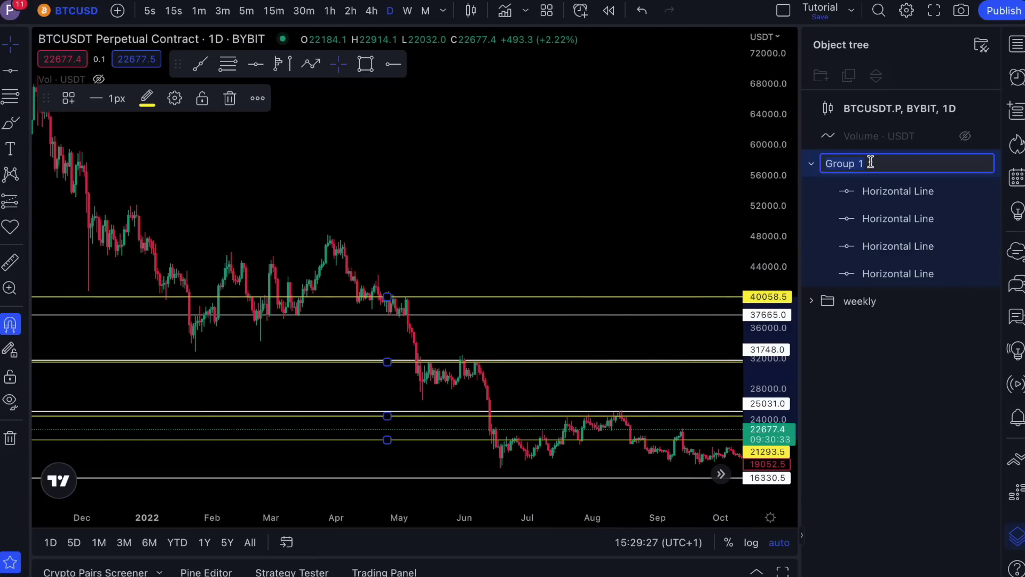
{"action": "type", "text": "daily"}
{"action": "key", "text": "Return"}
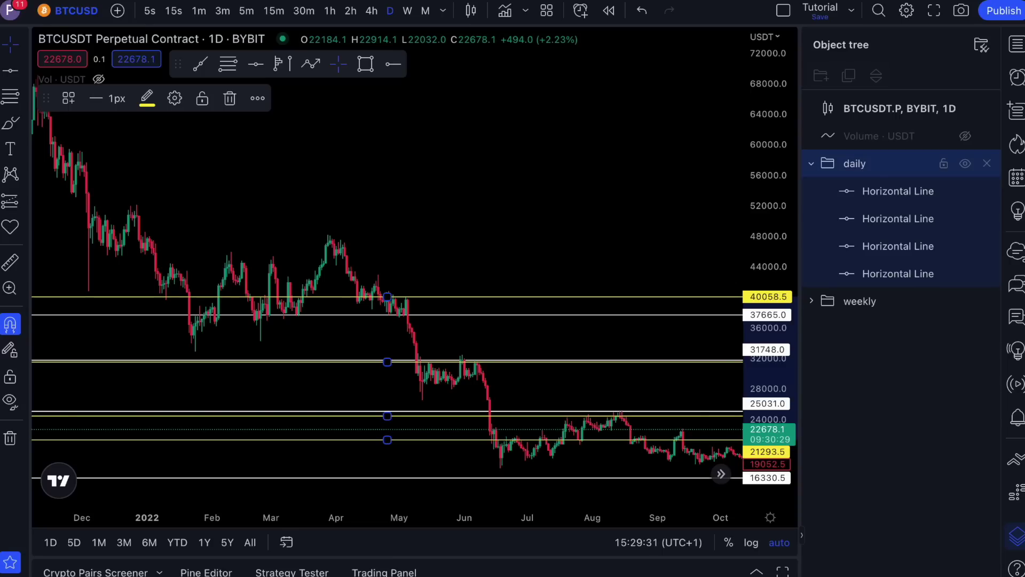
Expand and collapse the daily and weekly groups in the Object tree, leaving both collapsed
{"action": "left_click", "coordinate": [811, 164]}
{"action": "left_click", "coordinate": [812, 191]}
{"action": "left_click", "coordinate": [811, 191]}
{"action": "left_click", "coordinate": [811, 163]}
{"action": "left_click", "coordinate": [811, 165]}
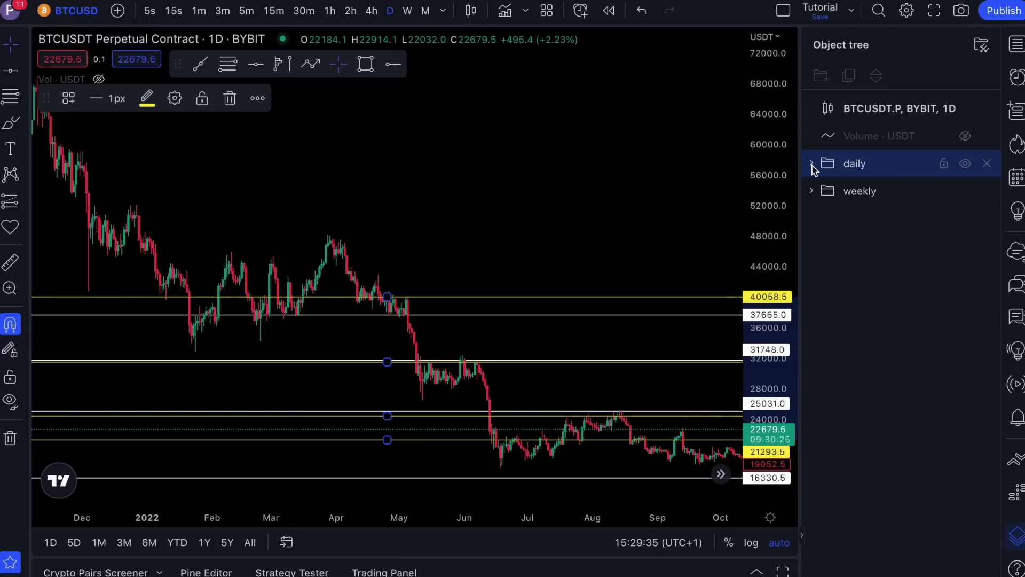
Hide the daily and weekly groups, show both again, and deselect the daily lines
{"action": "left_click", "coordinate": [964, 164]}
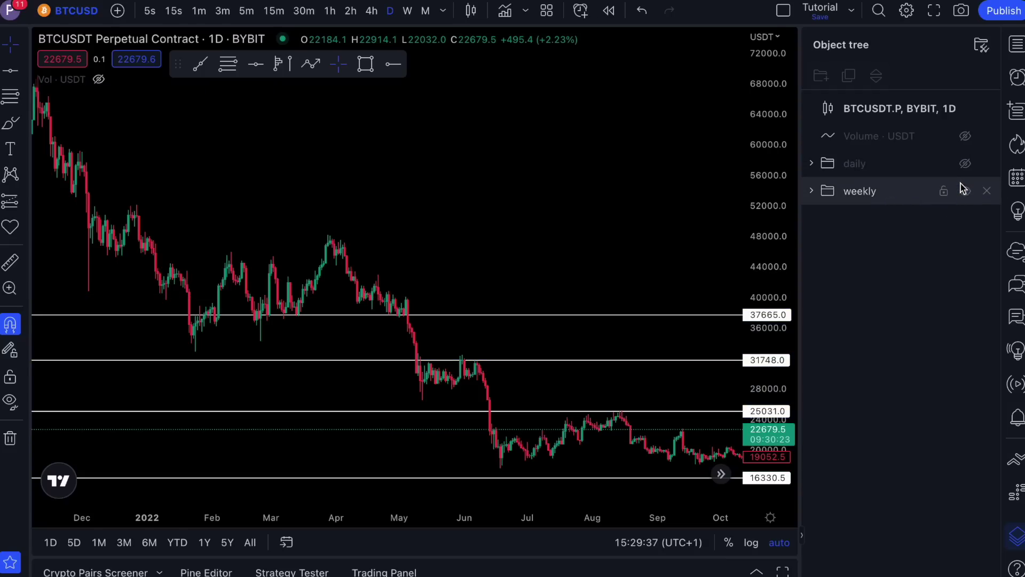
{"action": "left_click", "coordinate": [965, 192]}
{"action": "scroll", "coordinate": [650, 240], "scroll_direction": "right", "scroll_amount": 10}
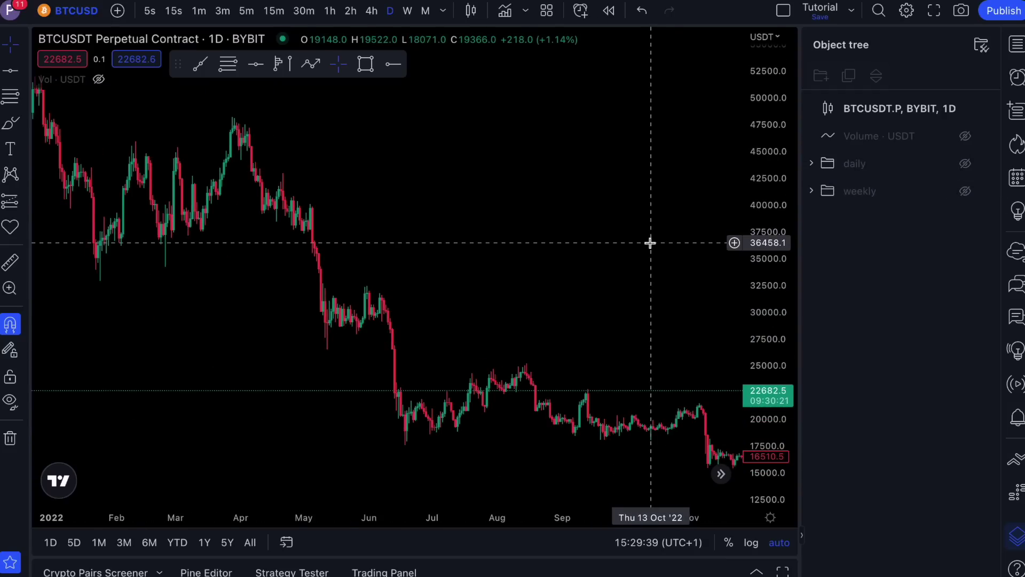
{"action": "left_click", "coordinate": [965, 191]}
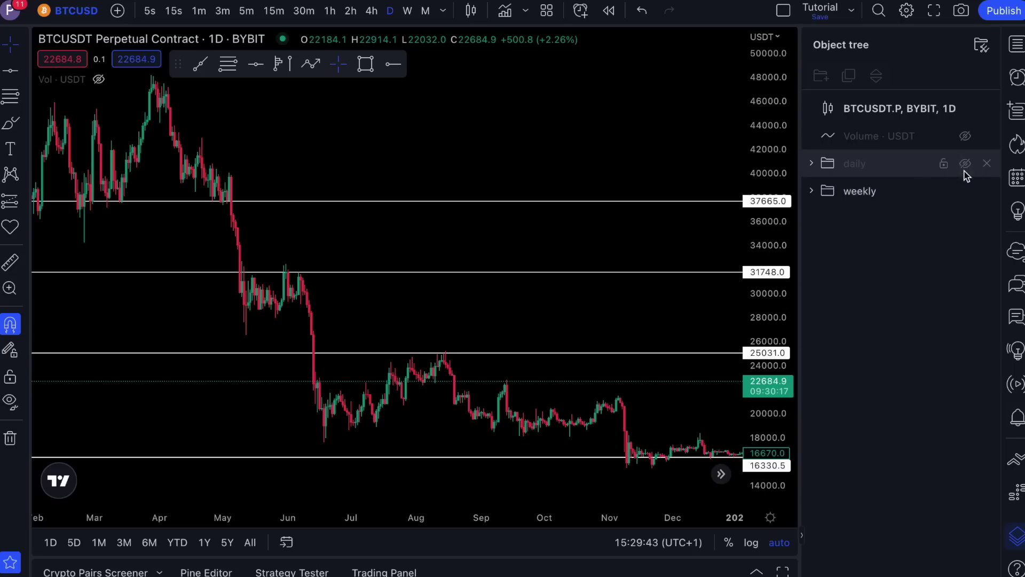
{"action": "left_click", "coordinate": [964, 173]}
{"action": "left_click", "coordinate": [965, 165]}
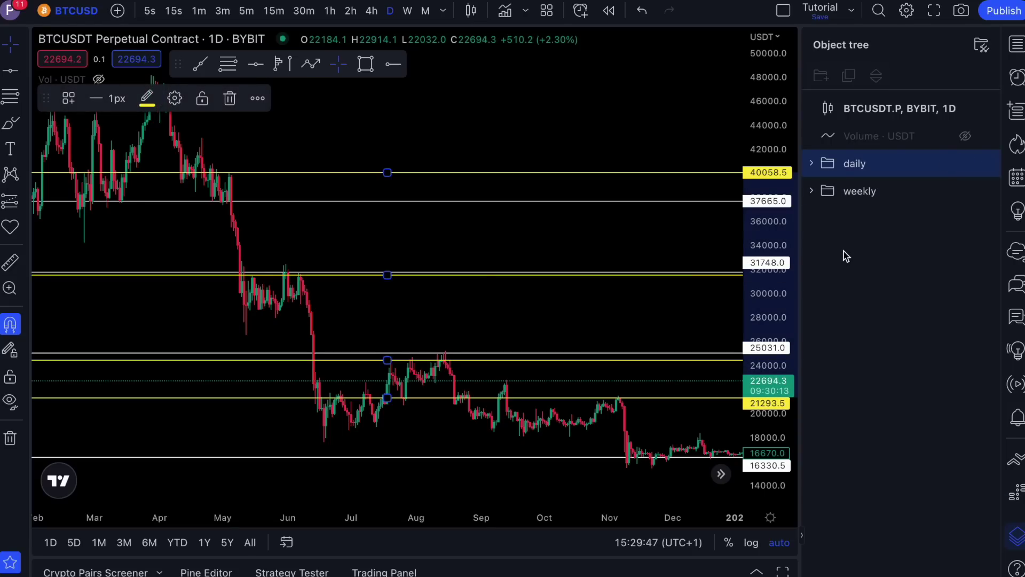
{"action": "left_click", "coordinate": [638, 240]}
{"action": "scroll", "coordinate": [638, 241], "scroll_direction": "right", "scroll_amount": 5}
{"action": "scroll", "coordinate": [639, 311], "scroll_direction": "right", "scroll_amount": 5}
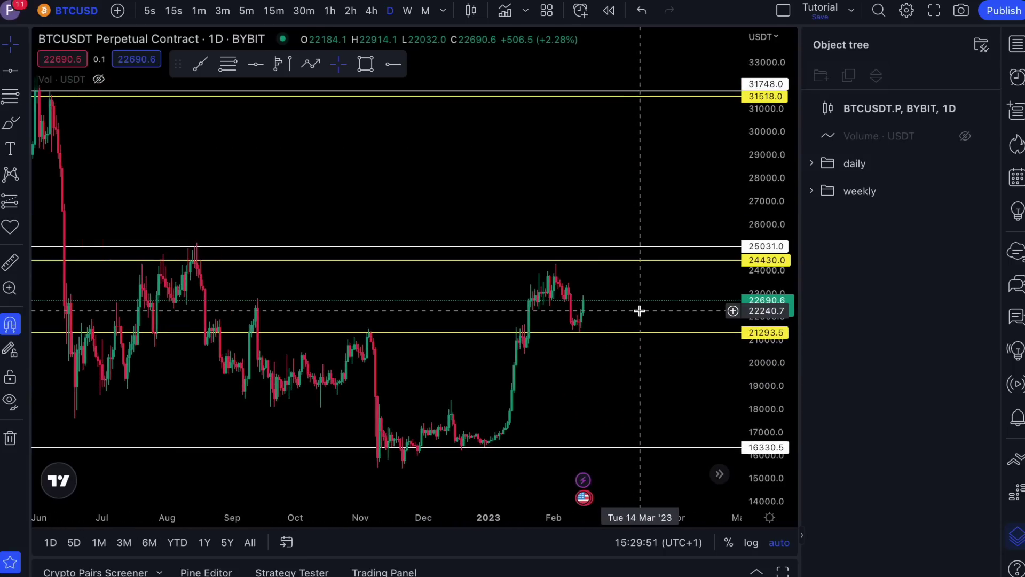
{"action": "scroll", "coordinate": [639, 311], "scroll_direction": "down", "scroll_amount": 5}
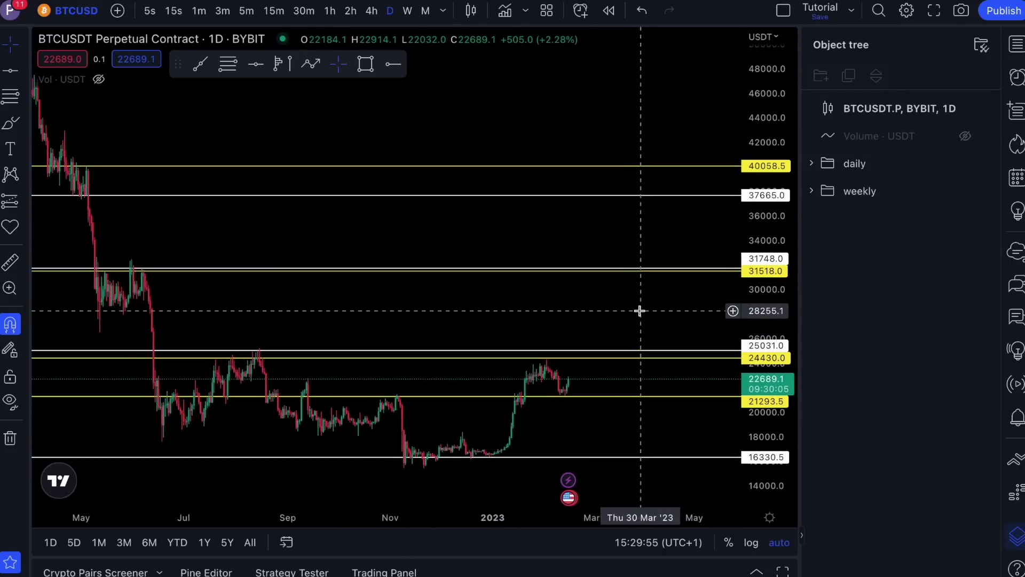
{"action": "scroll", "coordinate": [639, 315], "scroll_direction": "down", "scroll_amount": 1}
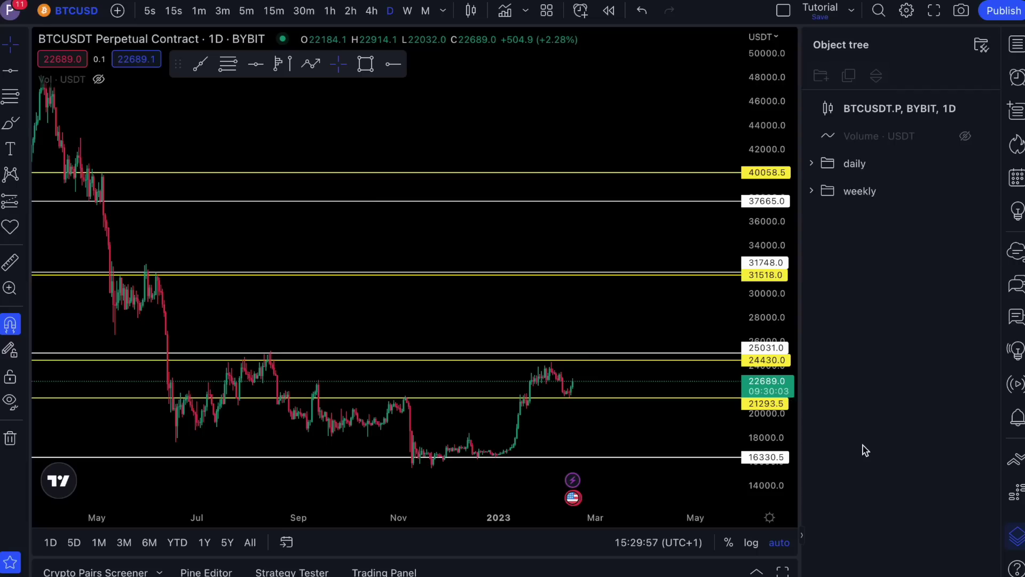
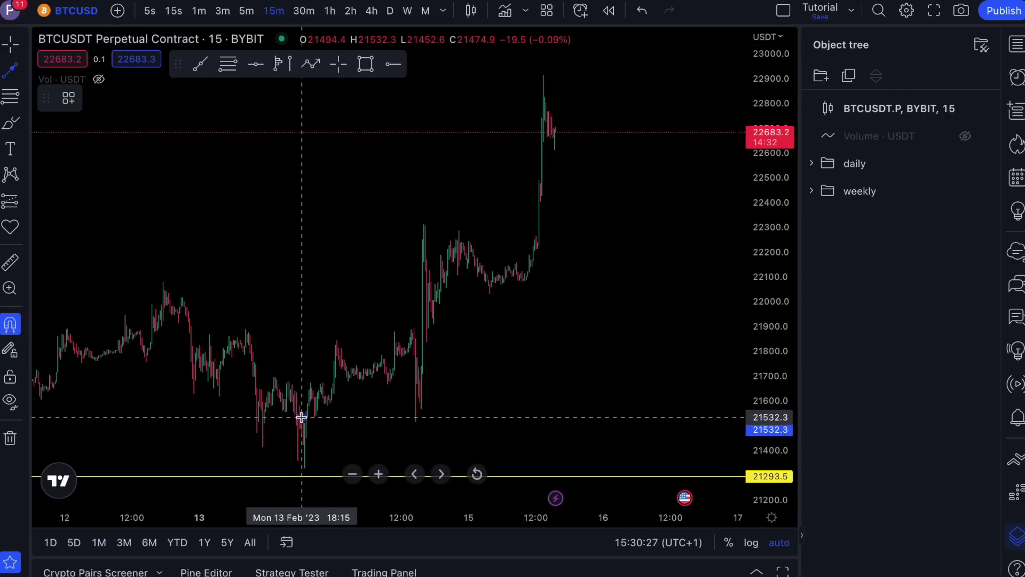
Draw a nearly level arrow from 21532.3 at 13 Feb 18:15 to 21535.0 at 14 Feb 14:15, with the magnet turned off
{"action": "left_click", "coordinate": [302, 417]}
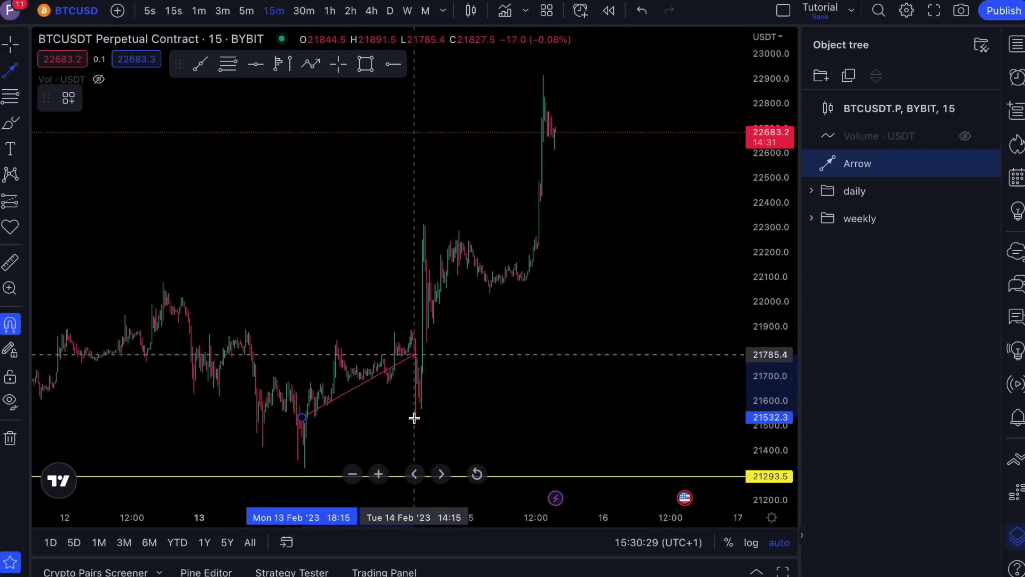
{"action": "left_click", "coordinate": [418, 396]}
{"action": "left_click", "coordinate": [10, 324]}
{"action": "left_click_drag", "start_coordinate": [419, 398], "coordinate": [414, 417]}
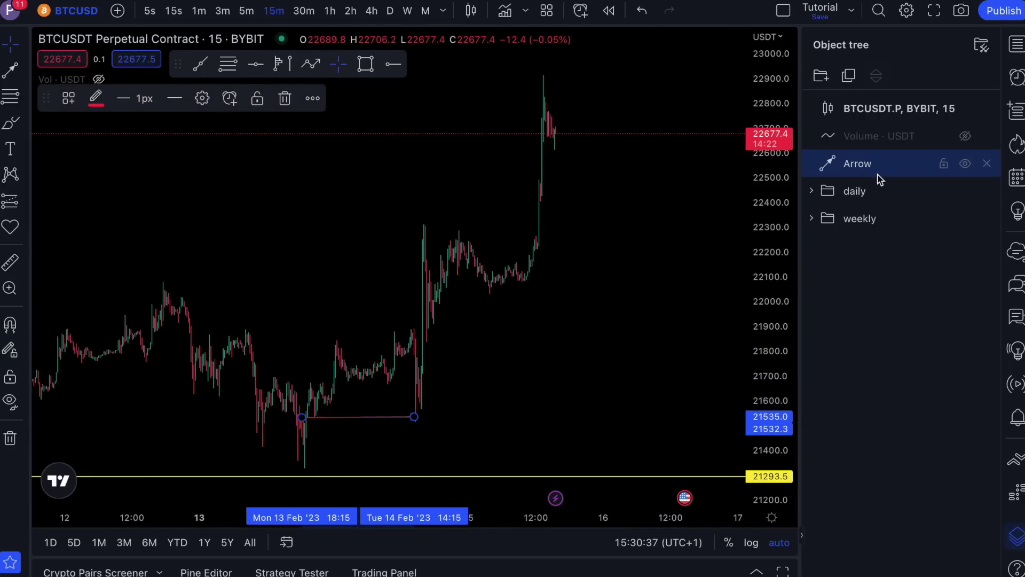
{"action": "left_click", "coordinate": [592, 331]}
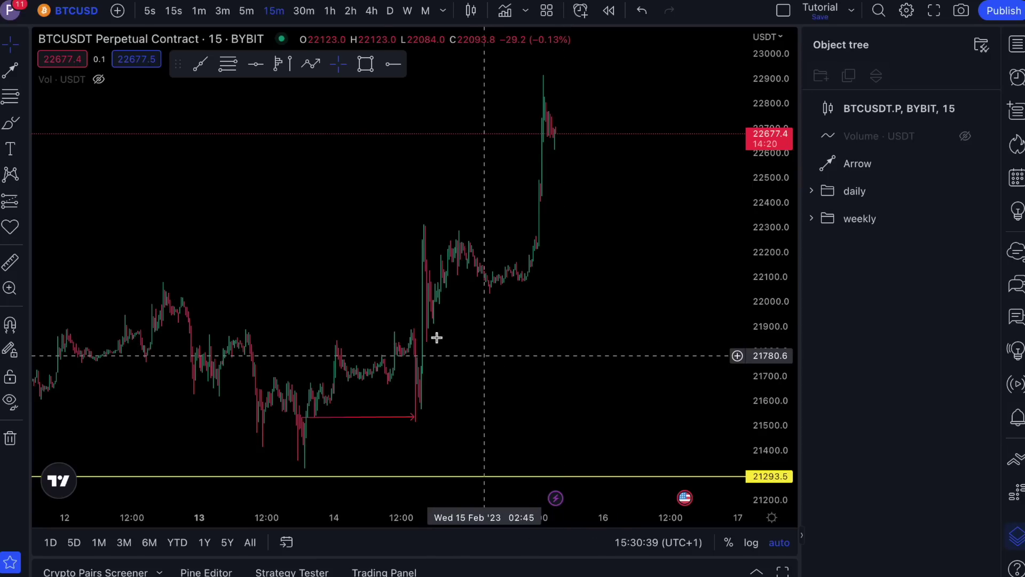
Change the arrow's line colour to green and deselect it
{"action": "left_click", "coordinate": [356, 416]}
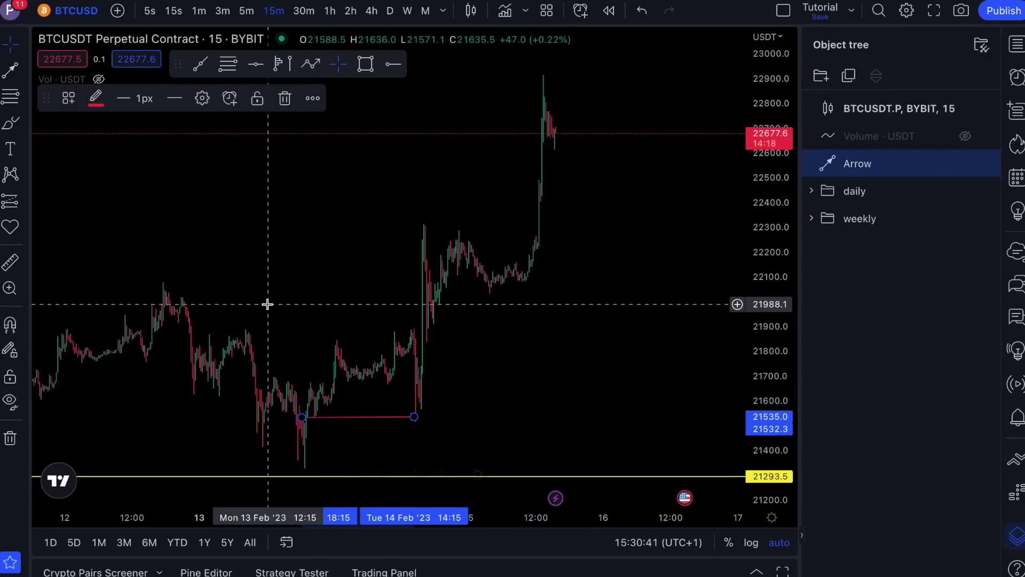
{"action": "left_click", "coordinate": [96, 99]}
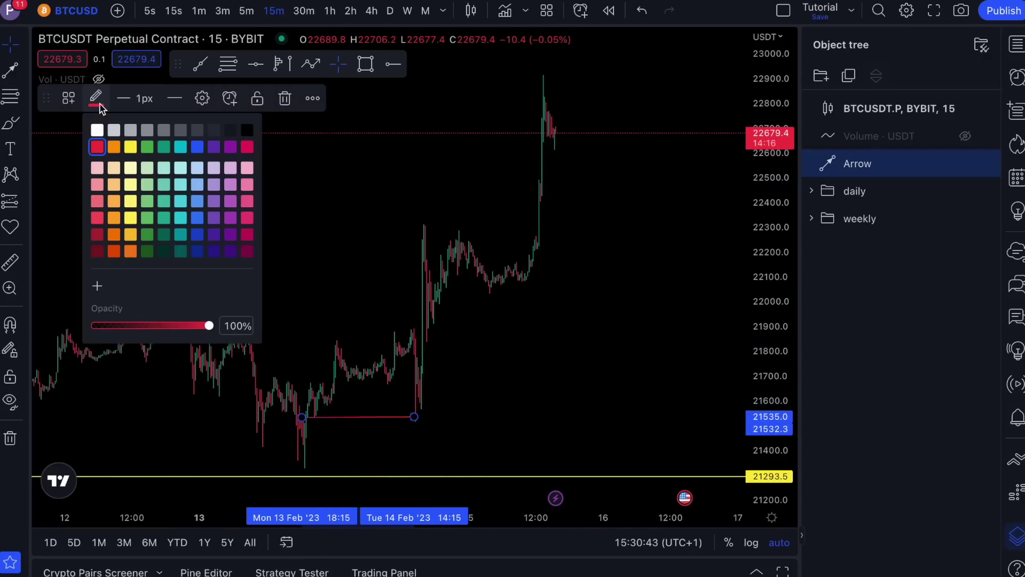
{"action": "left_click", "coordinate": [147, 147]}
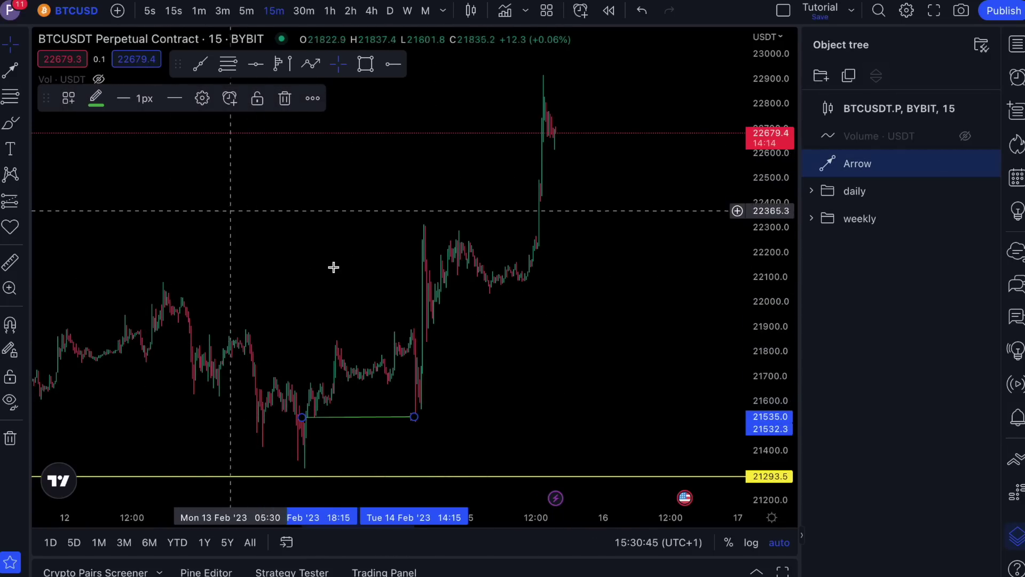
{"action": "left_click", "coordinate": [489, 346]}
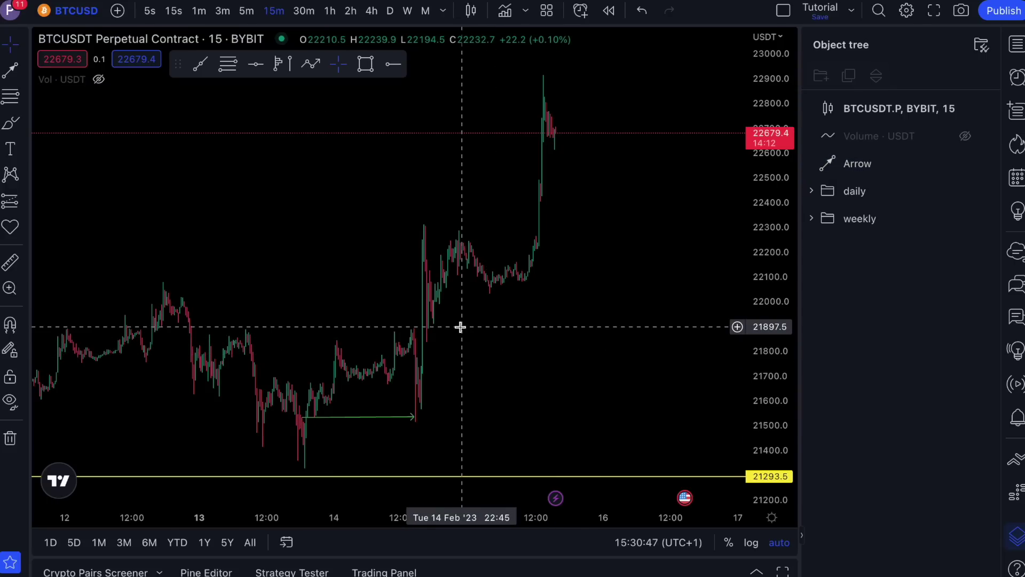
Draw a level arrow at 21792.3 from 12 Feb 14:00 to 12 Feb 22:30 and change its line colour to red
{"action": "left_click", "coordinate": [11, 70]}
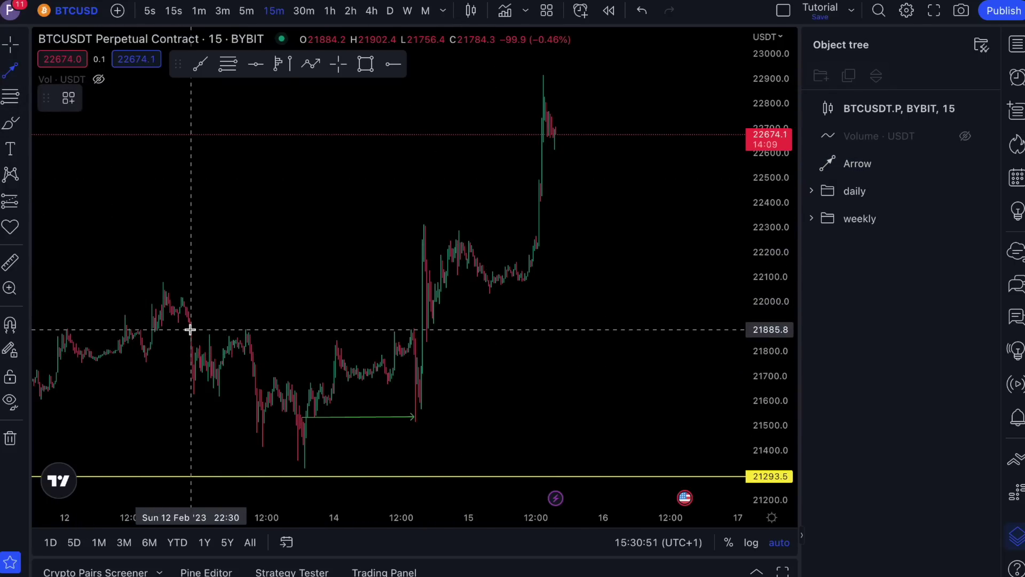
{"action": "scroll", "coordinate": [217, 391], "scroll_direction": "left", "scroll_amount": 5}
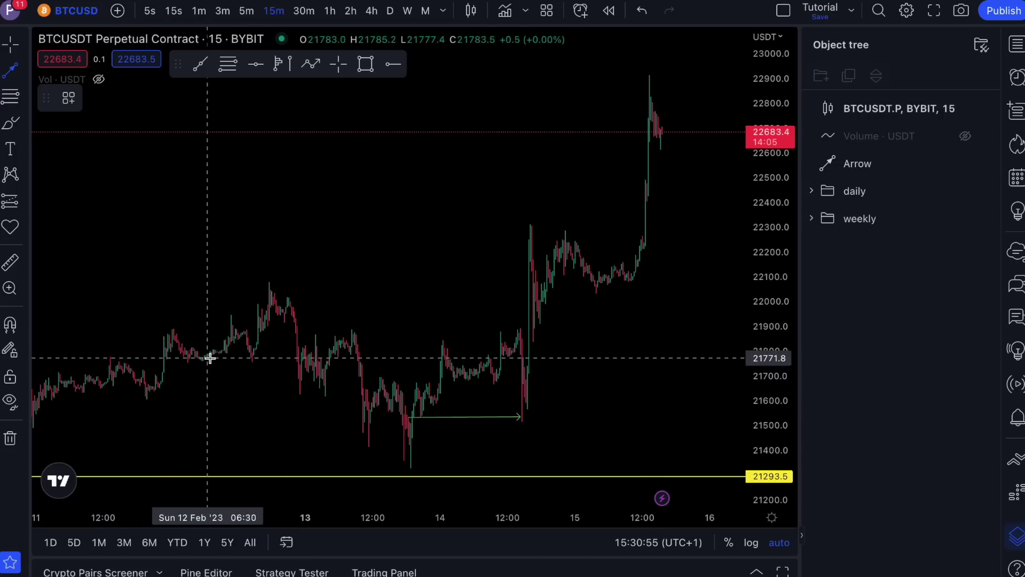
{"action": "left_click", "coordinate": [249, 352]}
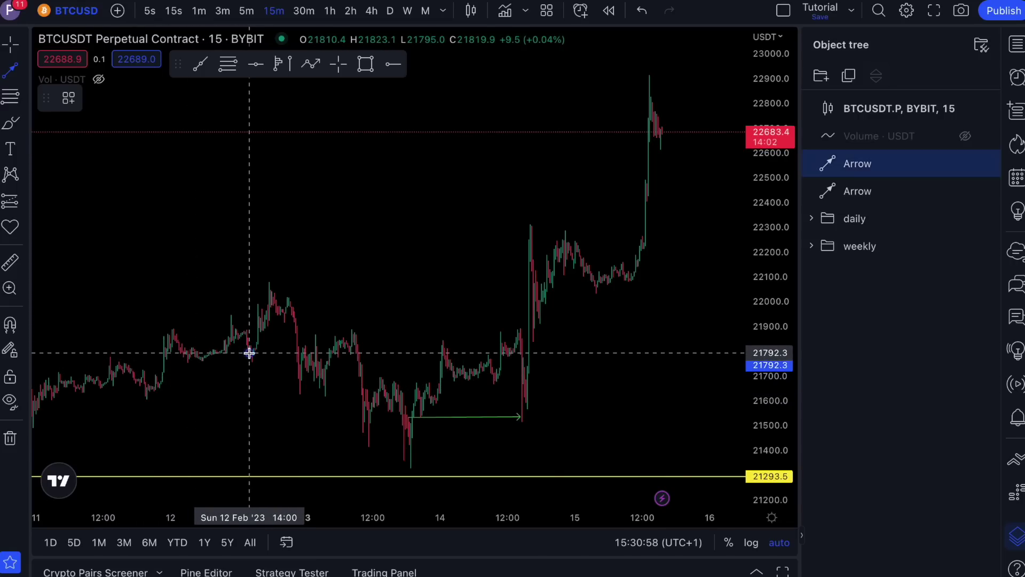
{"action": "left_click", "coordinate": [296, 352]}
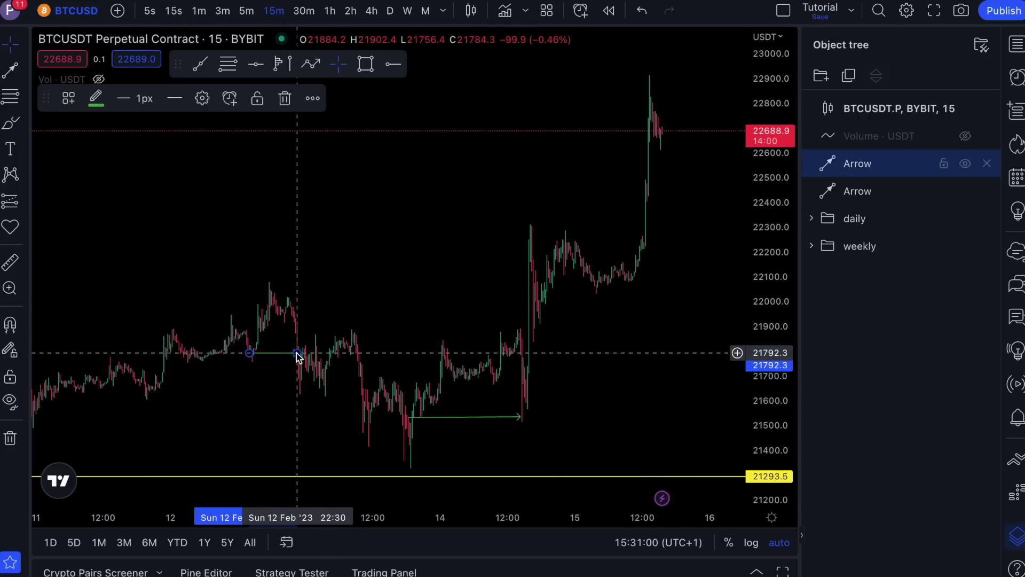
{"action": "left_click", "coordinate": [95, 99]}
{"action": "left_click", "coordinate": [96, 147]}
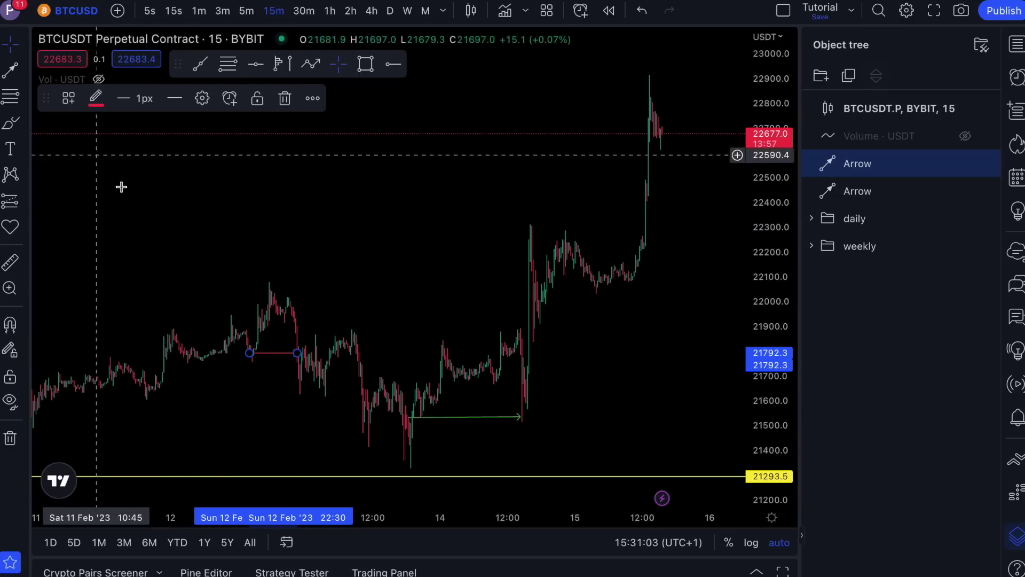
{"action": "left_click", "coordinate": [350, 246]}
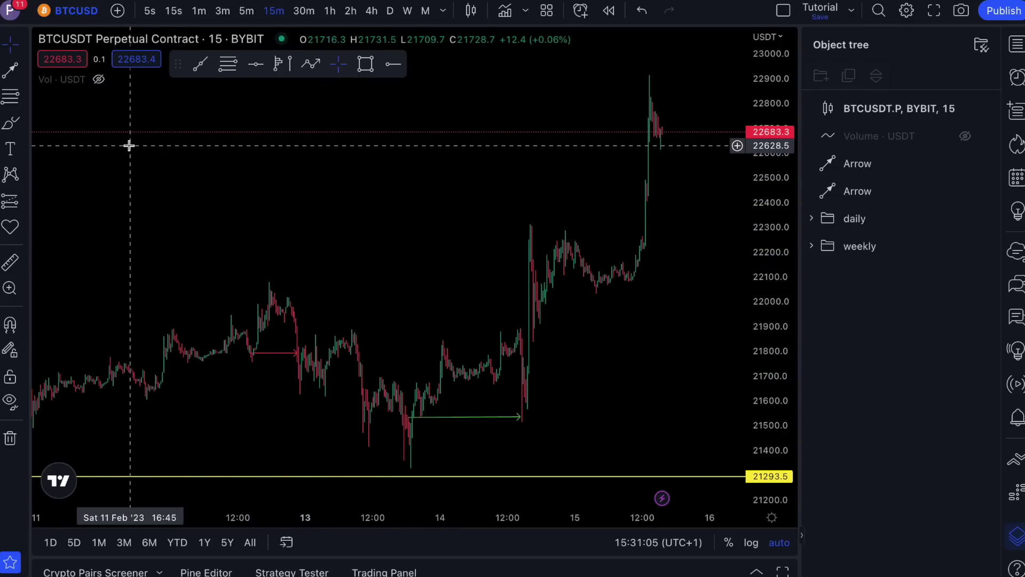
Draw a level arrow at 21663.6 from 11 Feb 21:45 to 12 Feb 22:15 and change its line colour to green
{"action": "left_click", "coordinate": [14, 71]}
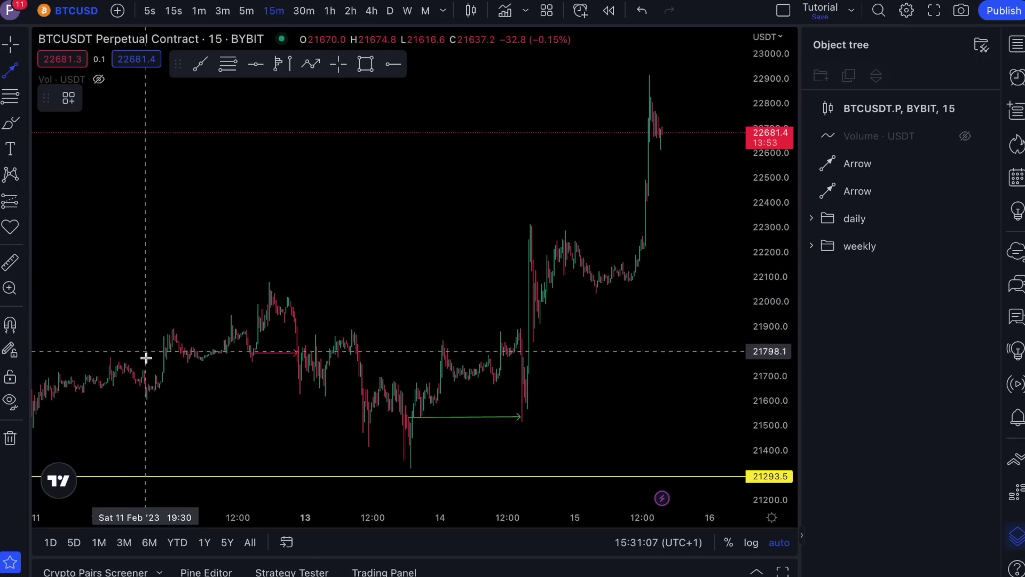
{"action": "left_click", "coordinate": [158, 384]}
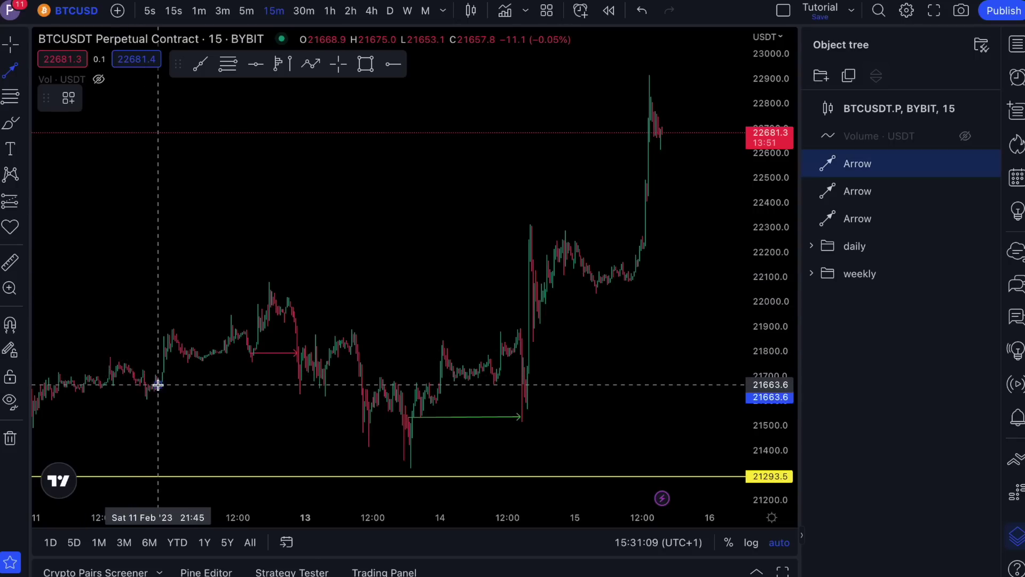
{"action": "left_click", "coordinate": [295, 384]}
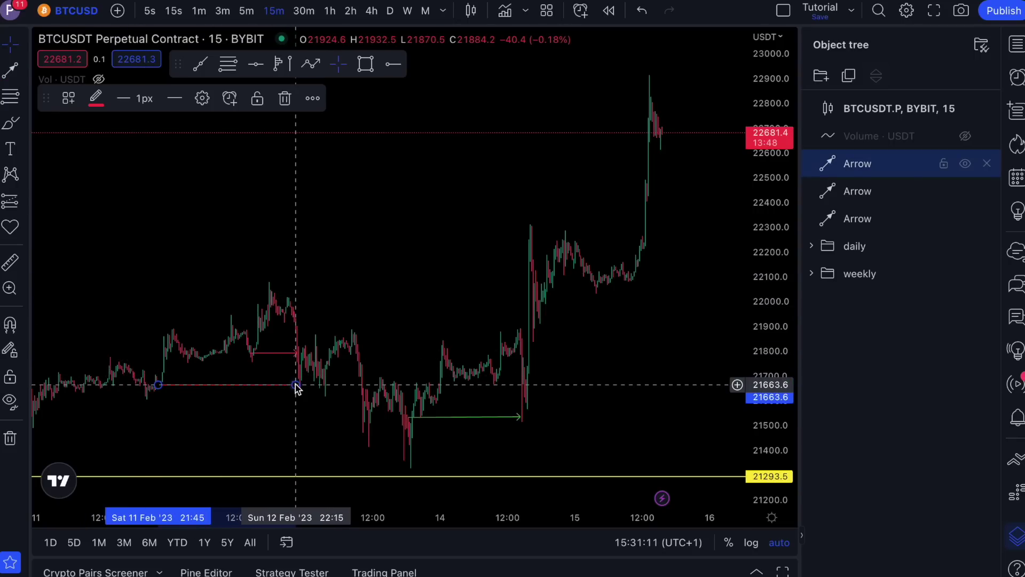
{"action": "left_click", "coordinate": [96, 99]}
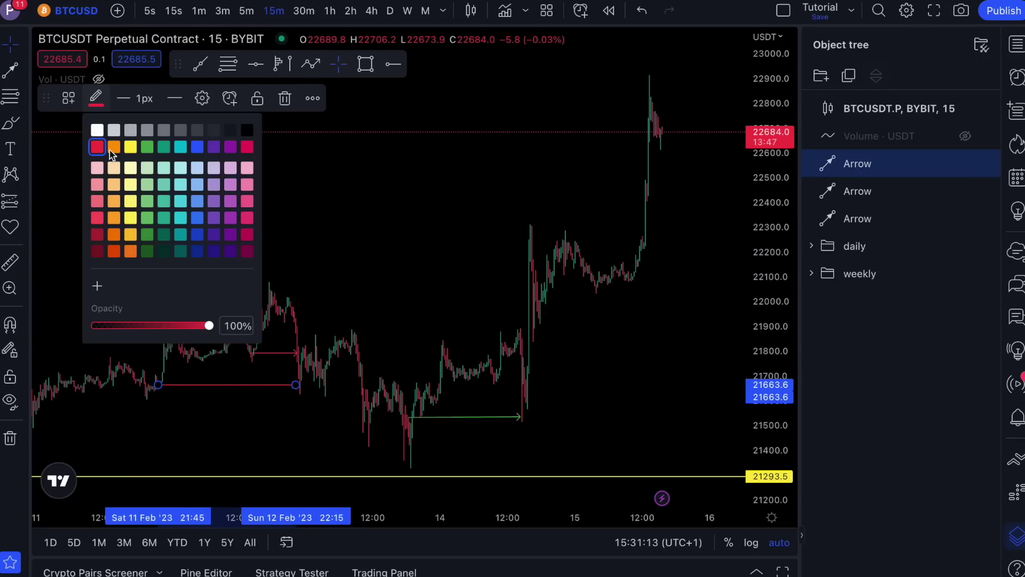
{"action": "left_click", "coordinate": [148, 147]}
{"action": "left_click", "coordinate": [359, 251]}
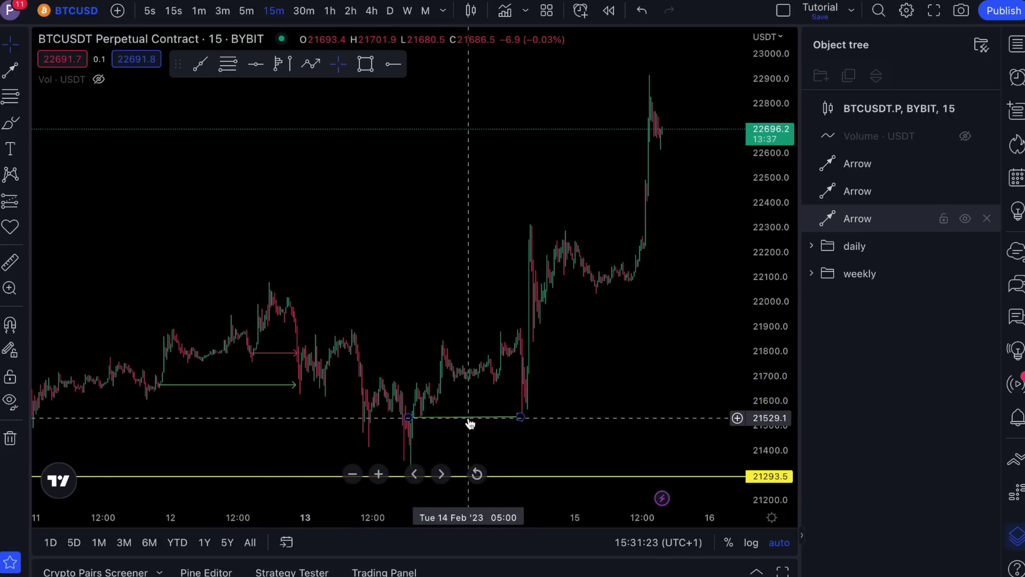
Group the three arrows in the Object tree and name the group orderbook
{"action": "left_click", "coordinate": [853, 170]}
{"action": "left_click", "coordinate": [860, 224], "text": "shift"}
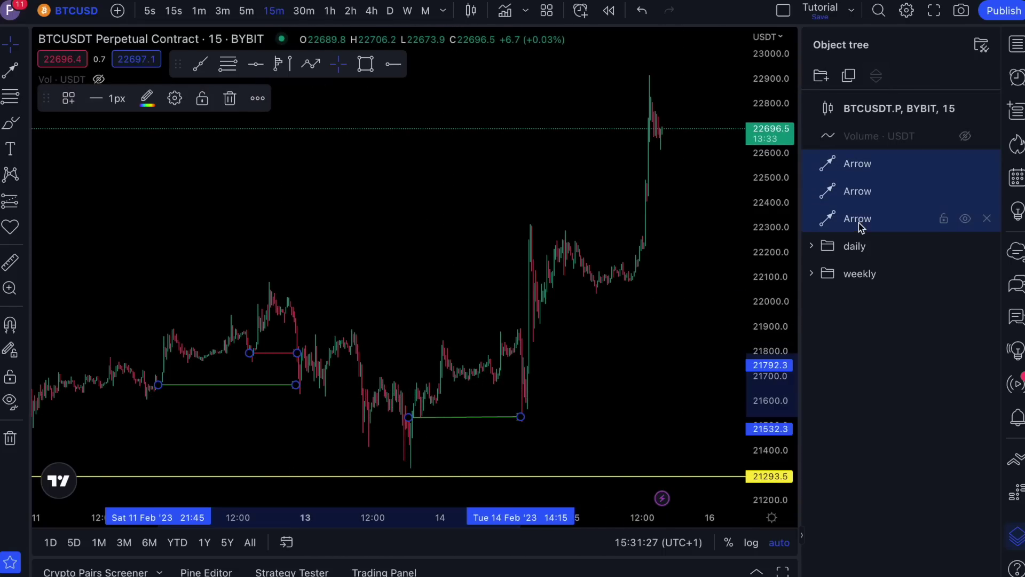
{"action": "left_click", "coordinate": [820, 76]}
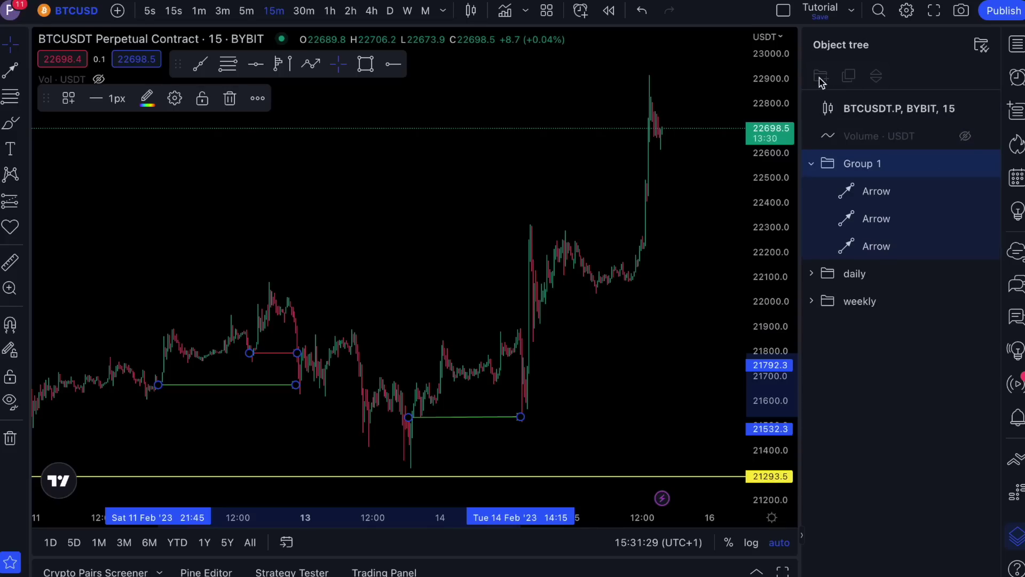
{"action": "double_click", "coordinate": [864, 167]}
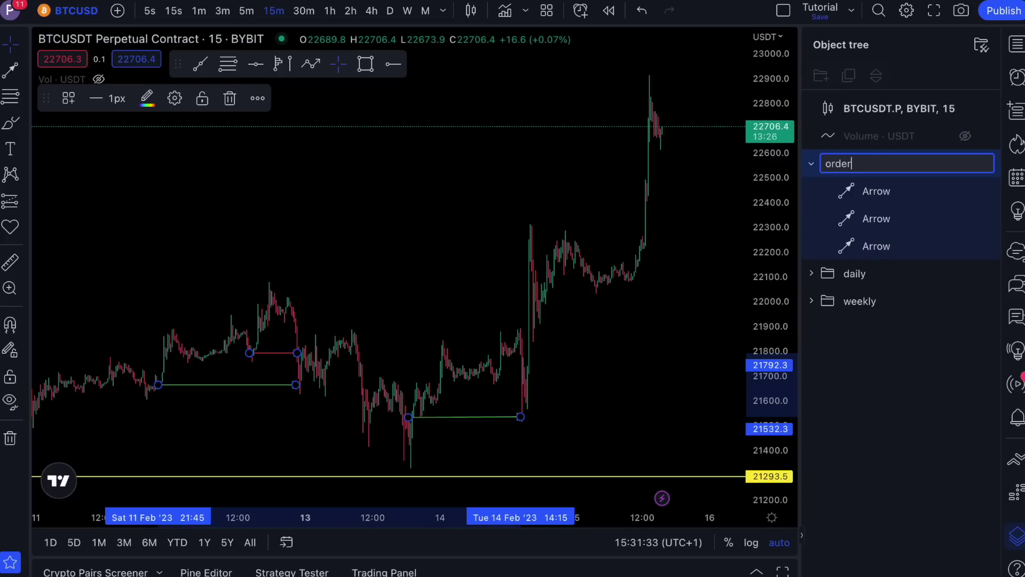
{"action": "type", "text": "orderbook"}
{"action": "key", "text": "Return"}
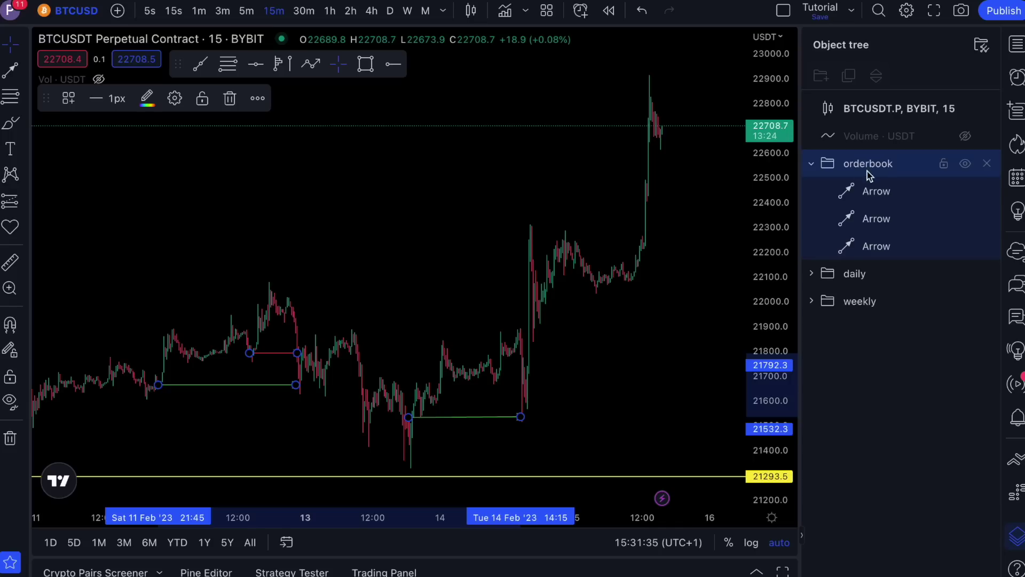
Hide the orderbook group, show it again, and leave it hidden
{"action": "left_click", "coordinate": [964, 164]}
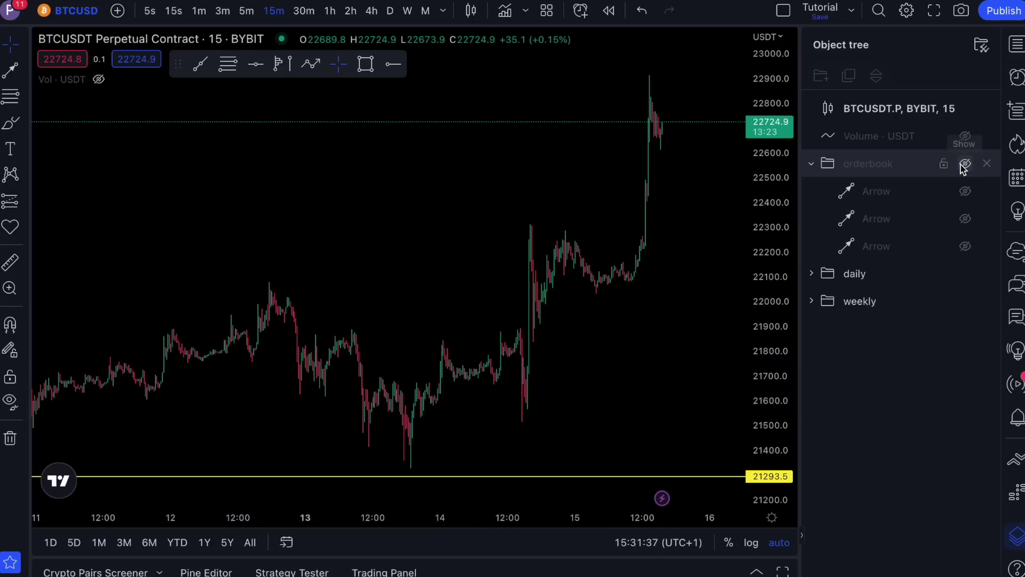
{"action": "left_click", "coordinate": [964, 164]}
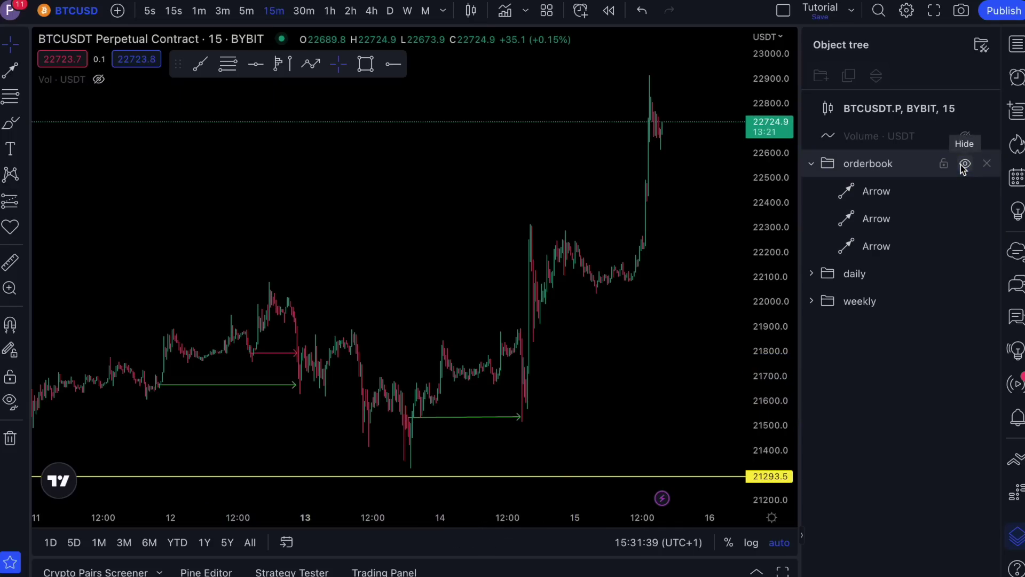
{"action": "left_click", "coordinate": [963, 165]}
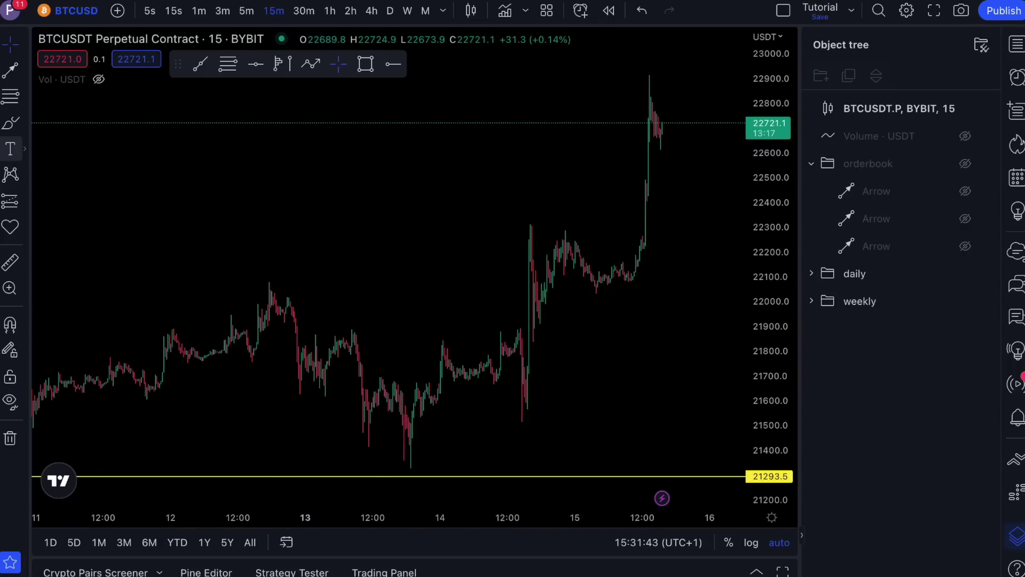
Add the text "stopped out" to the chart and move it to about 21982.3 at 11 Feb 20:45
{"action": "left_click", "coordinate": [10, 156]}
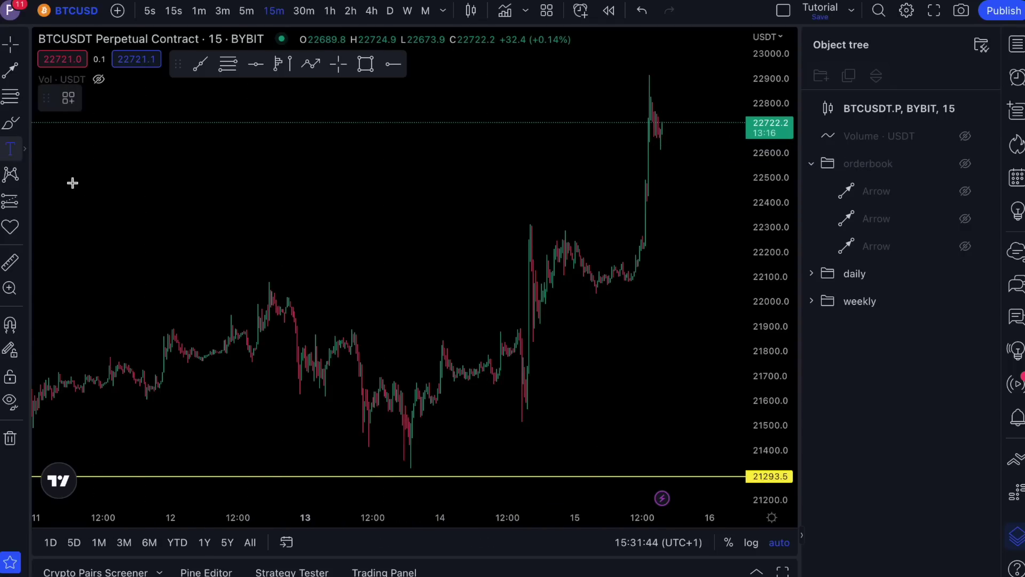
{"action": "left_click", "coordinate": [187, 321]}
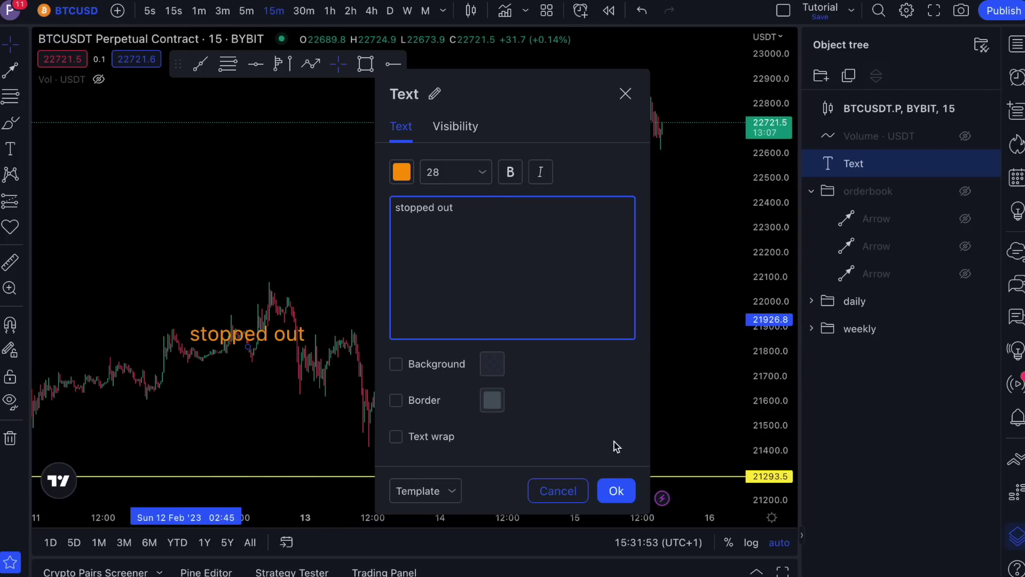
{"action": "left_click", "coordinate": [614, 488]}
{"action": "left_click_drag", "start_coordinate": [256, 337], "coordinate": [222, 324]}
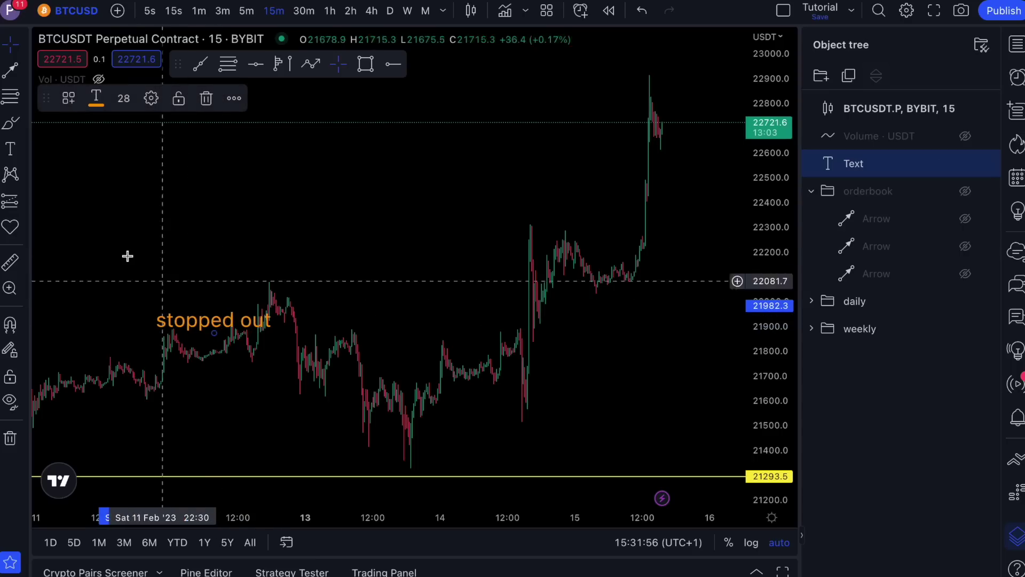
Show the orderbook group and add the text "sleeping" just above the 13–14 Feb green arrow, at about 21657.8
{"action": "left_click", "coordinate": [10, 153]}
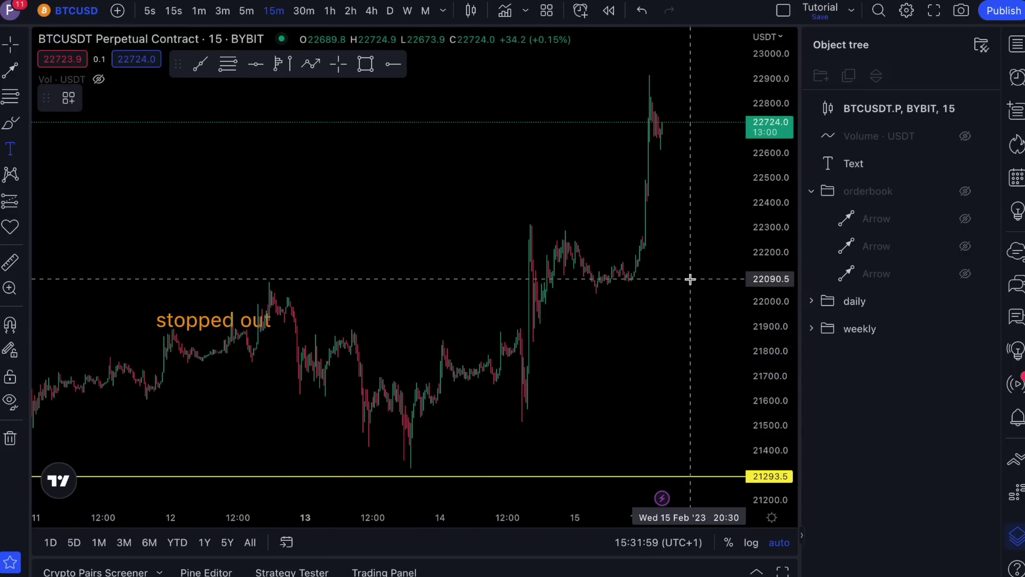
{"action": "left_click", "coordinate": [966, 191]}
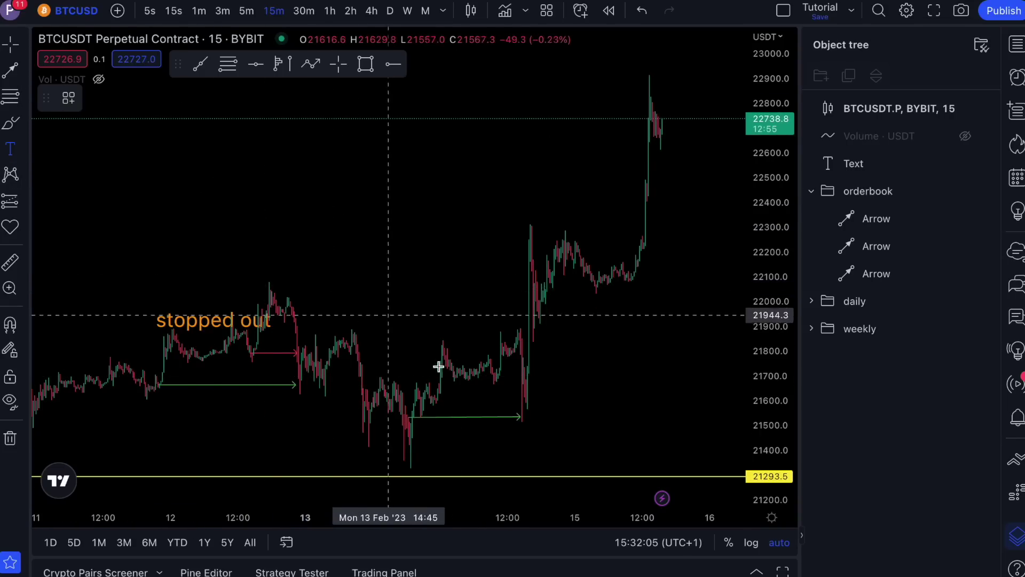
{"action": "left_click", "coordinate": [463, 397]}
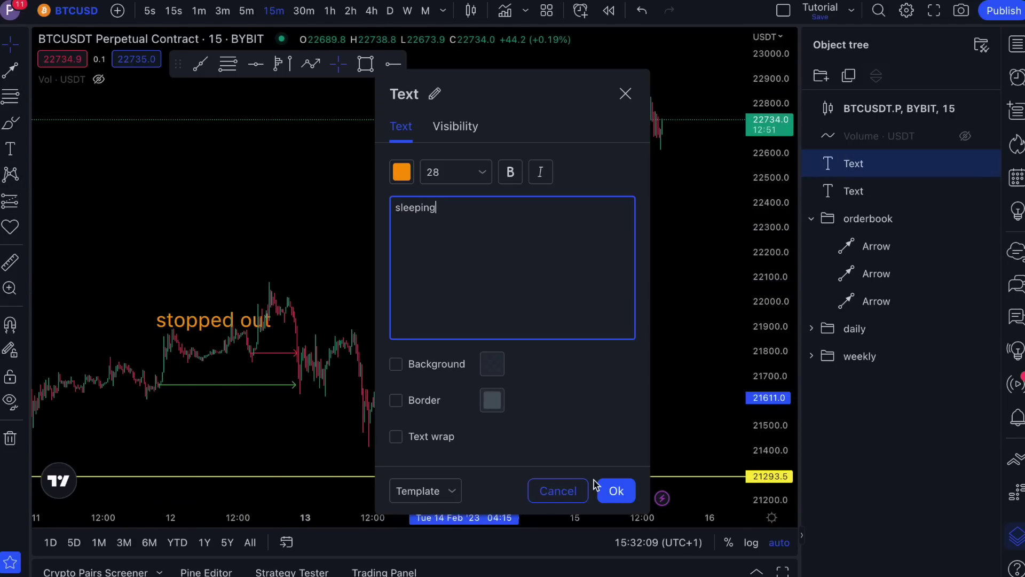
{"action": "left_click", "coordinate": [614, 491]}
{"action": "left_click_drag", "start_coordinate": [515, 418], "coordinate": [482, 407]}
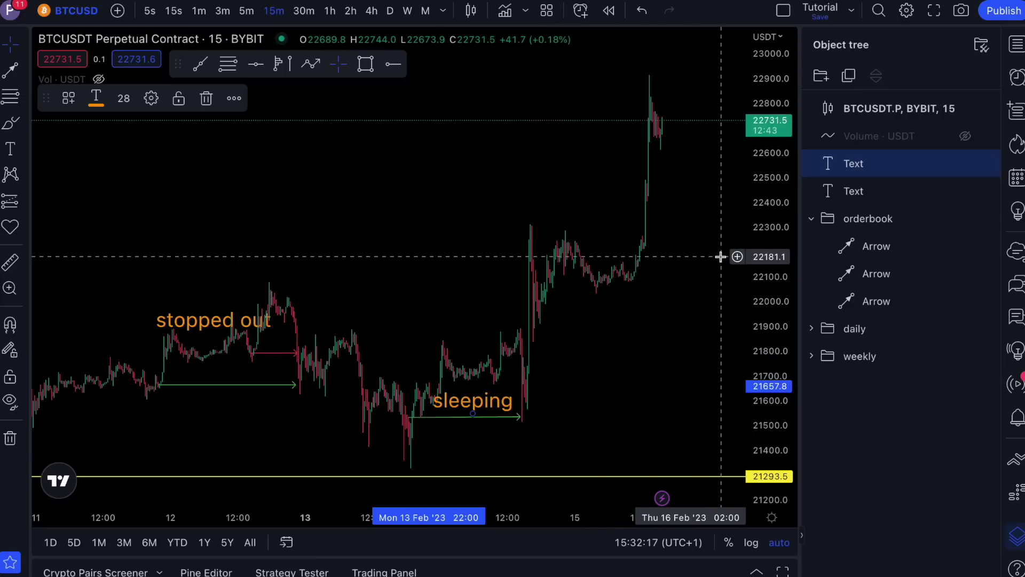
Group the two text drawings in the Object tree and name the group text
{"action": "left_click", "coordinate": [846, 198], "text": "shift"}
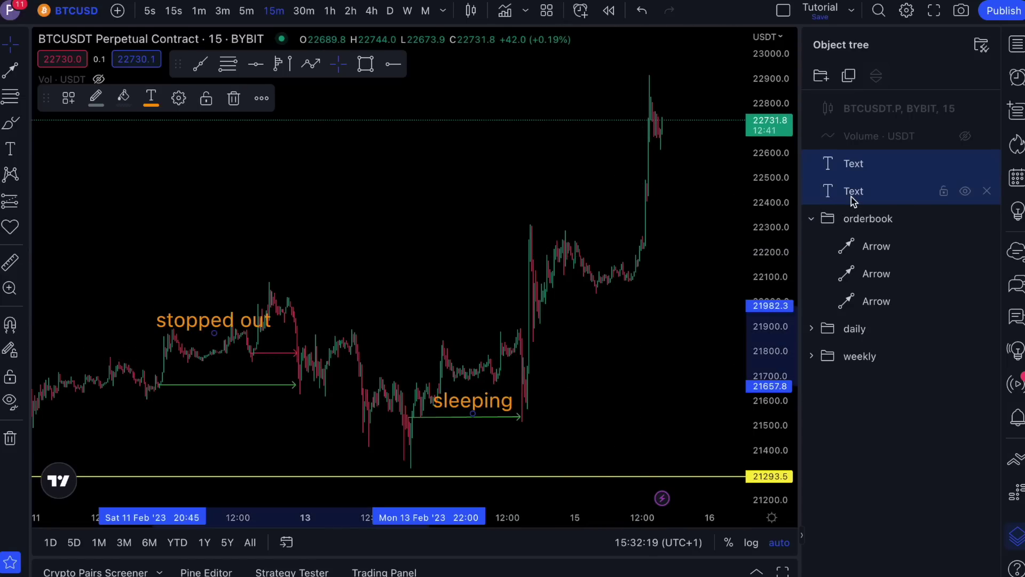
{"action": "left_click", "coordinate": [821, 77]}
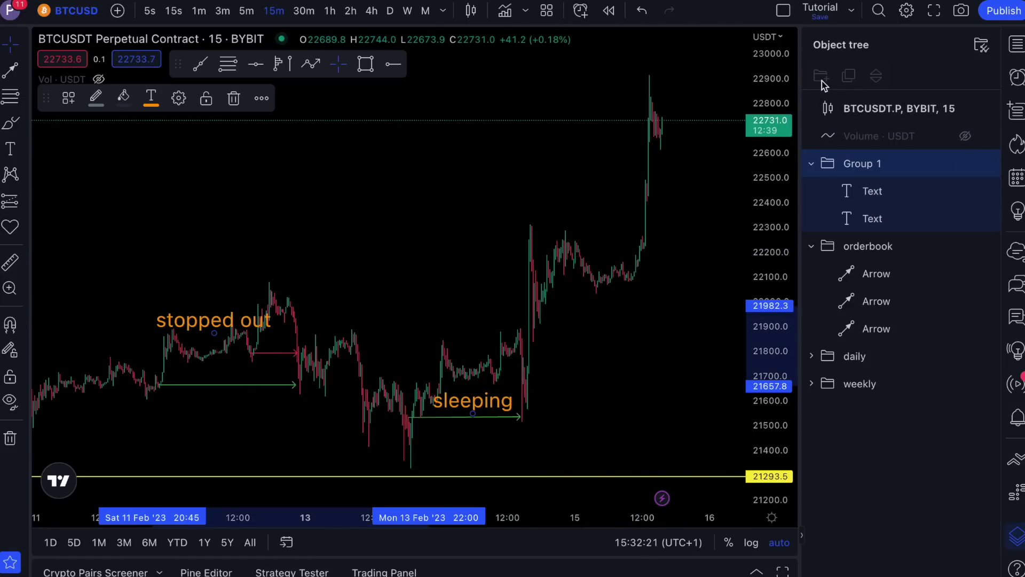
{"action": "double_click", "coordinate": [867, 163]}
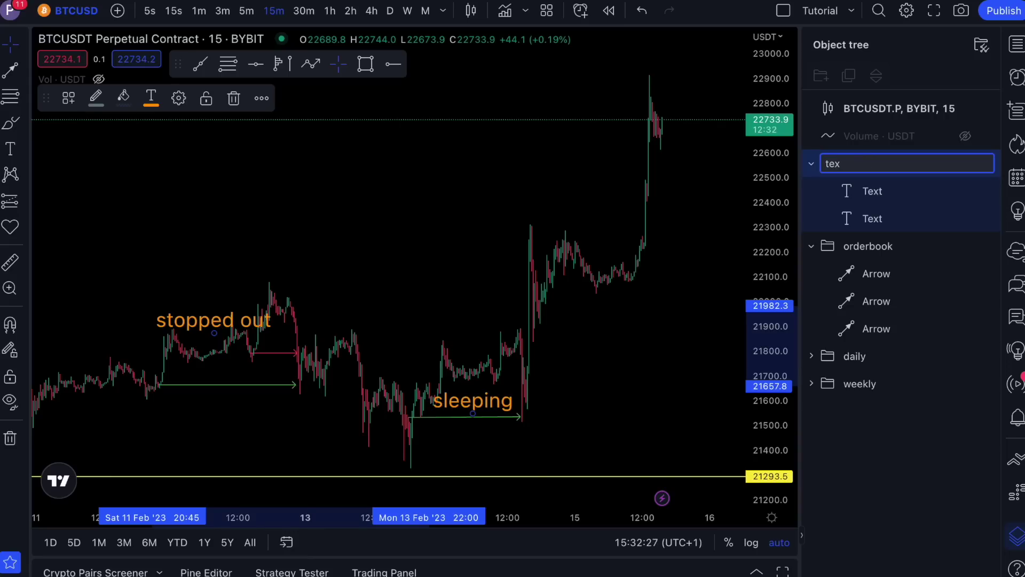
{"action": "key", "text": "Return"}
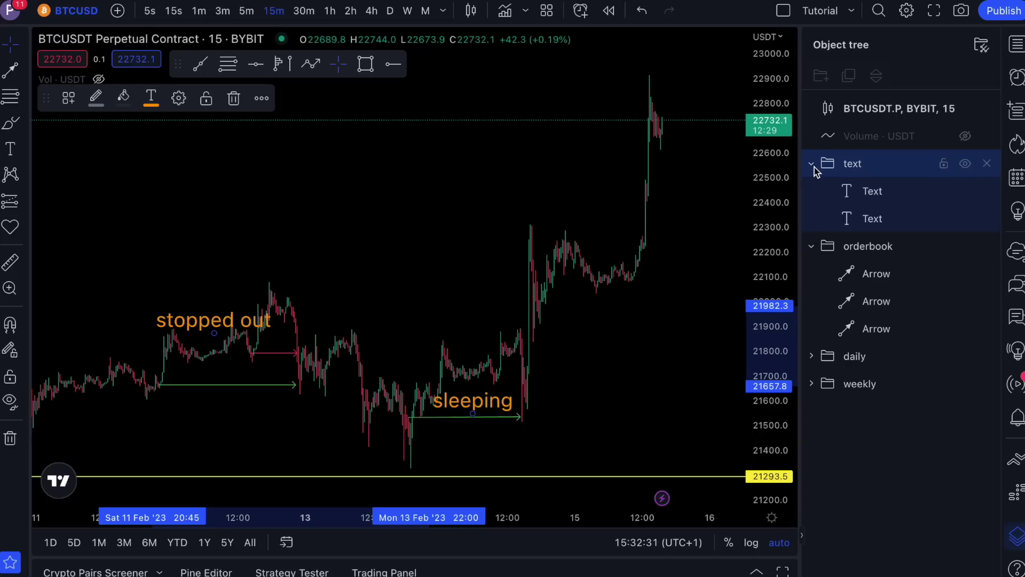
Collapse the orderbook and text groups in the Object tree and hide both
{"action": "left_click", "coordinate": [811, 245]}
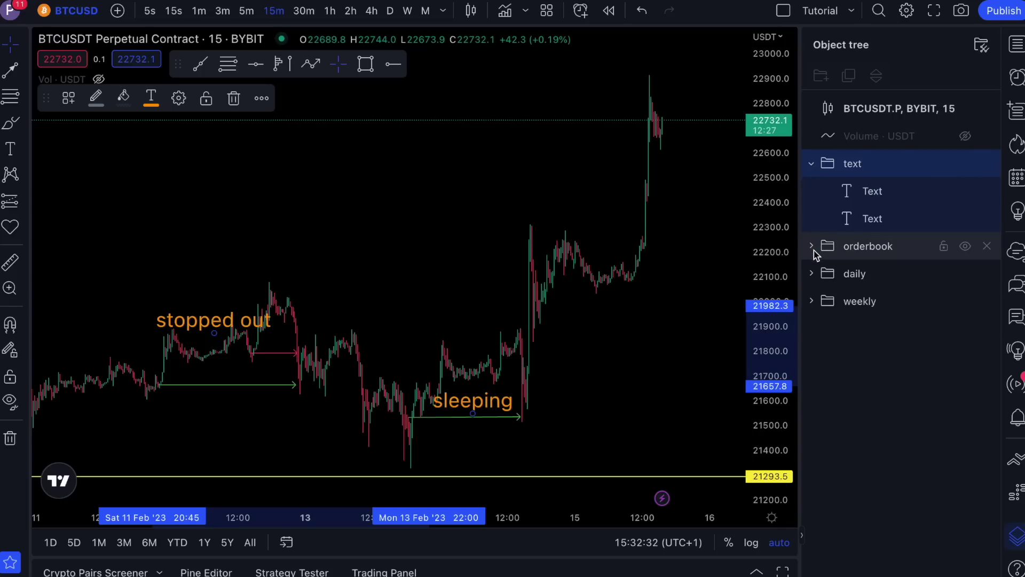
{"action": "left_click", "coordinate": [811, 164]}
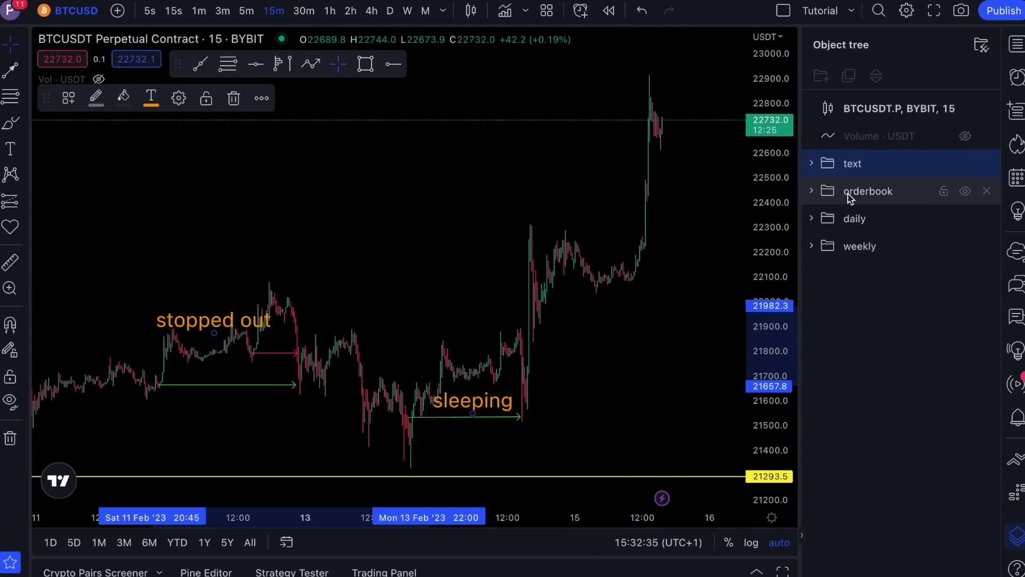
{"action": "left_click", "coordinate": [964, 164]}
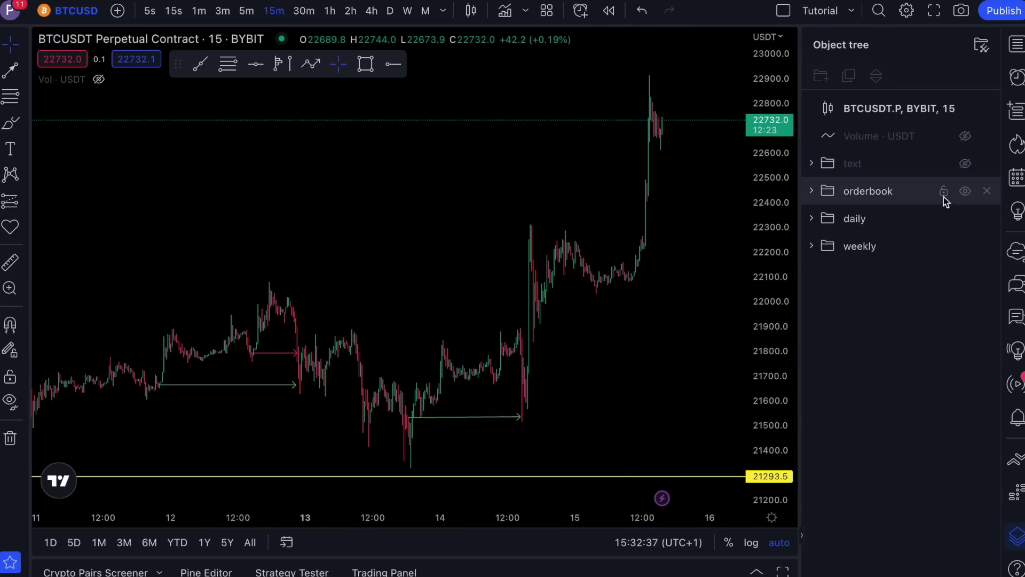
{"action": "left_click", "coordinate": [964, 192]}
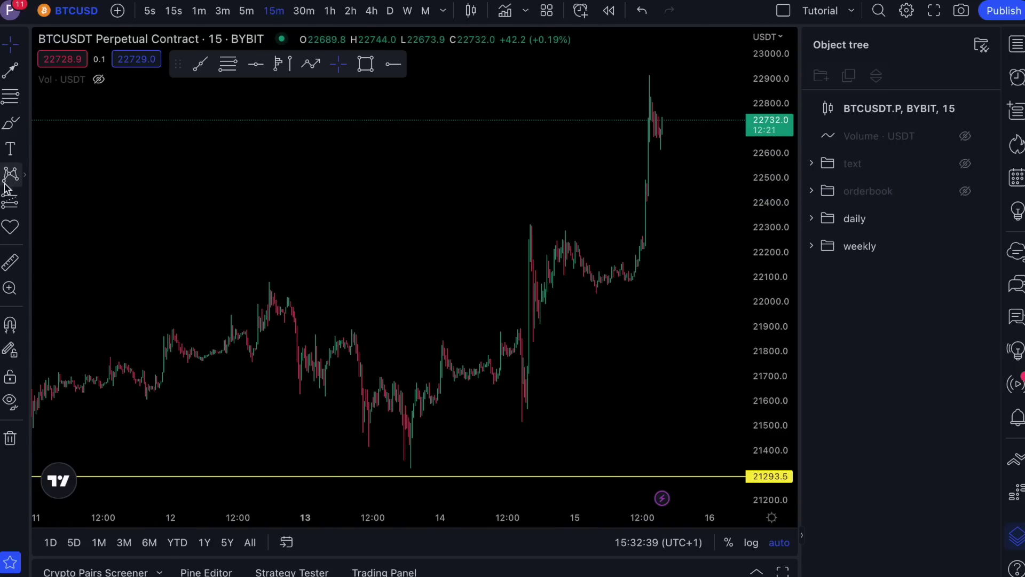
Draw a Fib Retracement from the 14 Feb 15:00 low at about 21596.4 to the 15:30 high at about 22301.0
{"action": "left_click", "coordinate": [8, 202]}
{"action": "left_click", "coordinate": [11, 96]}
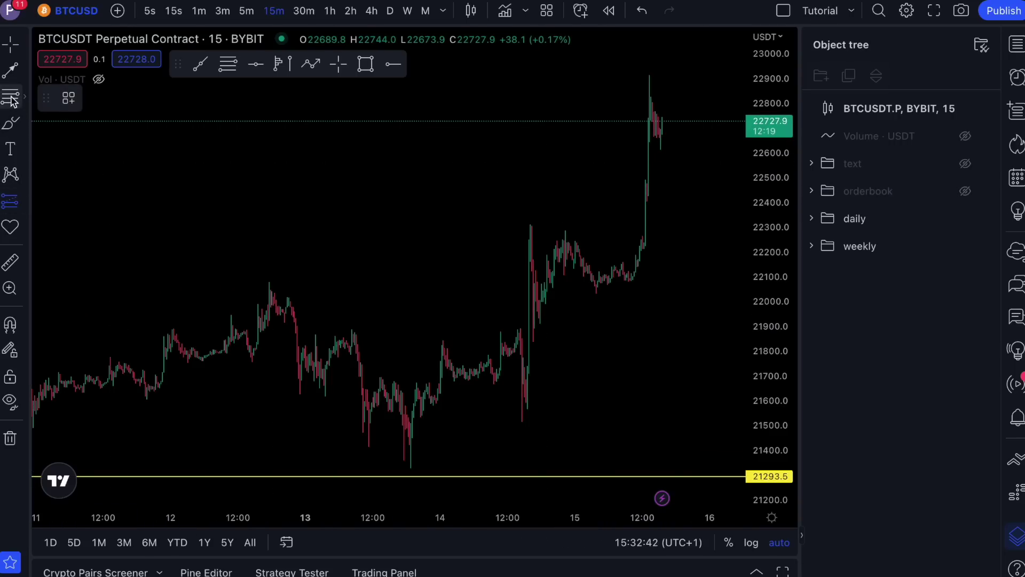
{"action": "left_click", "coordinate": [524, 401]}
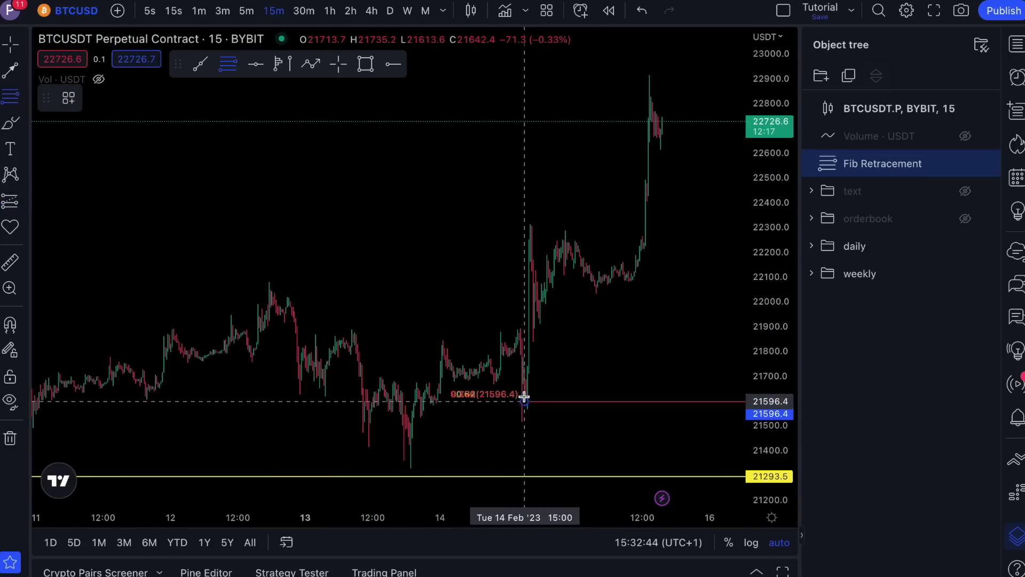
{"action": "left_click", "coordinate": [528, 226]}
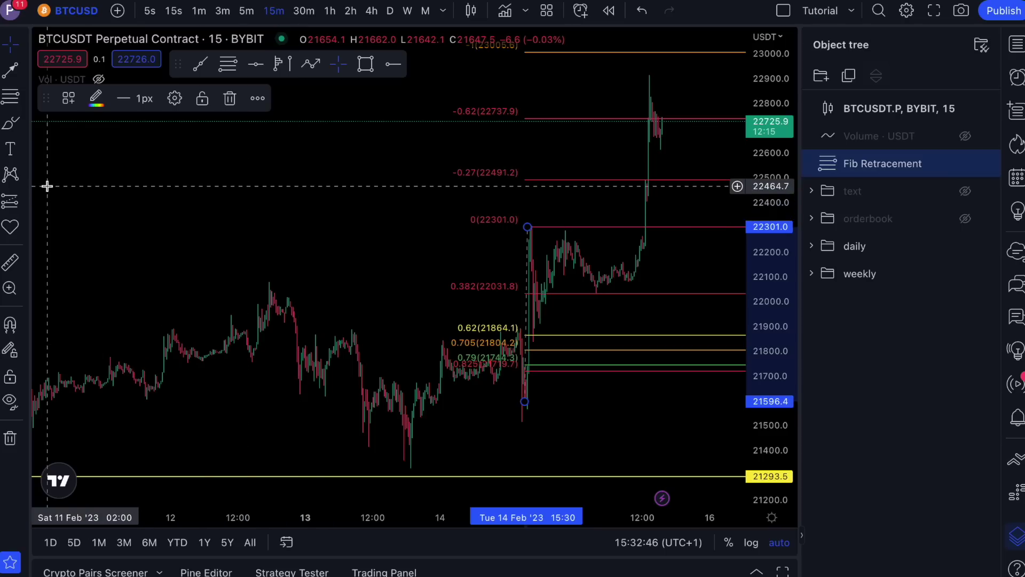
Add a Fixed Range Volume Profile spanning 13 Feb 08:15 to 14 Feb 15:15
{"action": "left_click", "coordinate": [25, 202]}
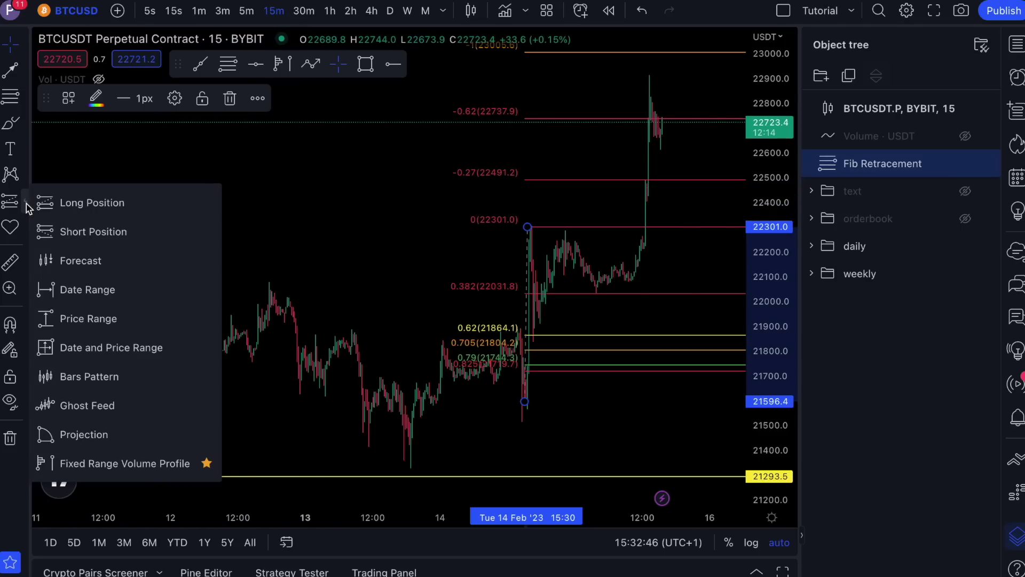
{"action": "left_click", "coordinate": [86, 462]}
{"action": "left_click", "coordinate": [351, 335]}
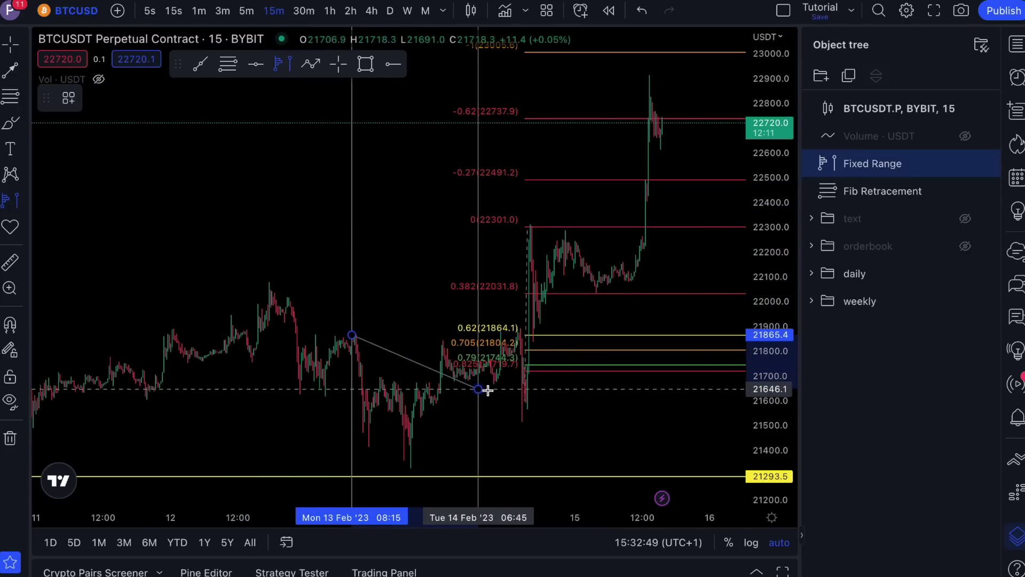
{"action": "left_click", "coordinate": [526, 406]}
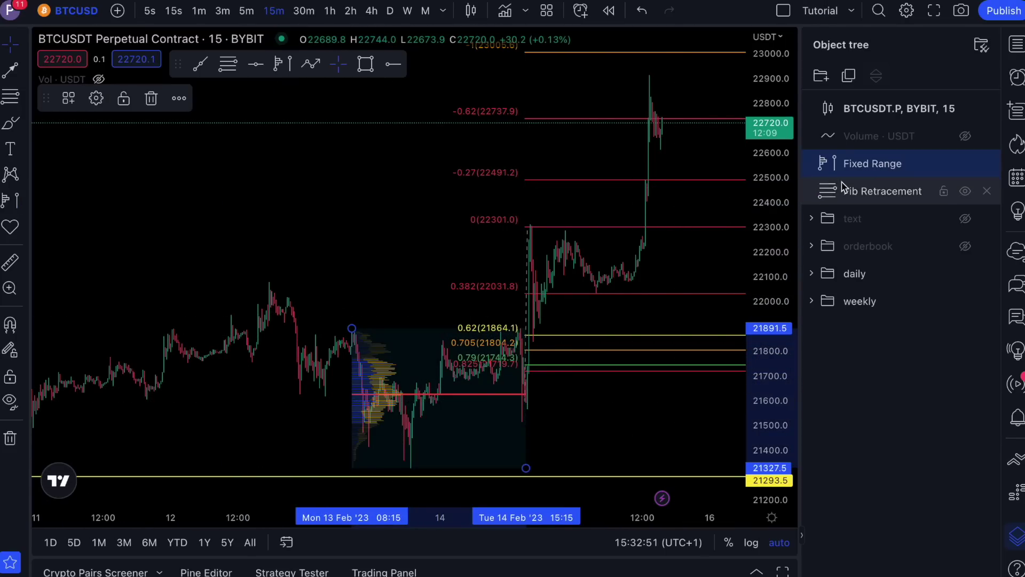
Group the Fixed Range and Fib Retracement drawings under the name tools, and toggle the group's visibility off and back on
{"action": "left_click", "coordinate": [868, 192]}
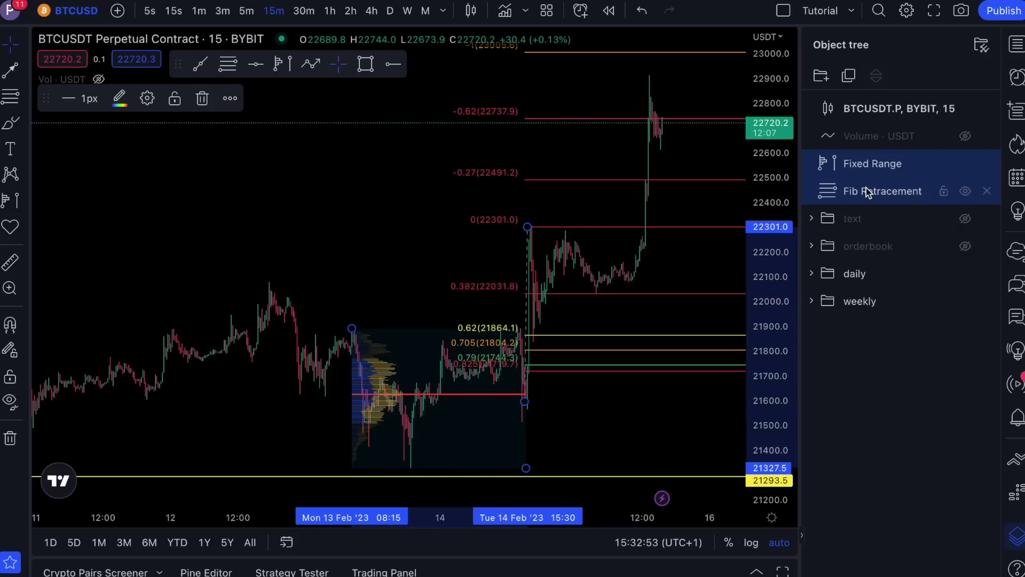
{"action": "left_click", "coordinate": [820, 77]}
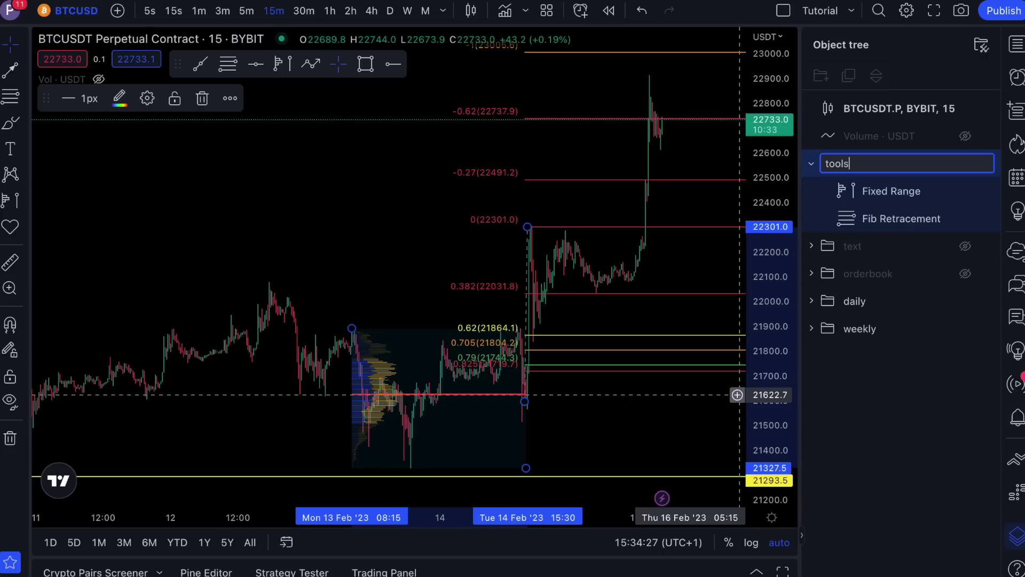
{"action": "type", "text": "tools"}
{"action": "key", "text": "Return"}
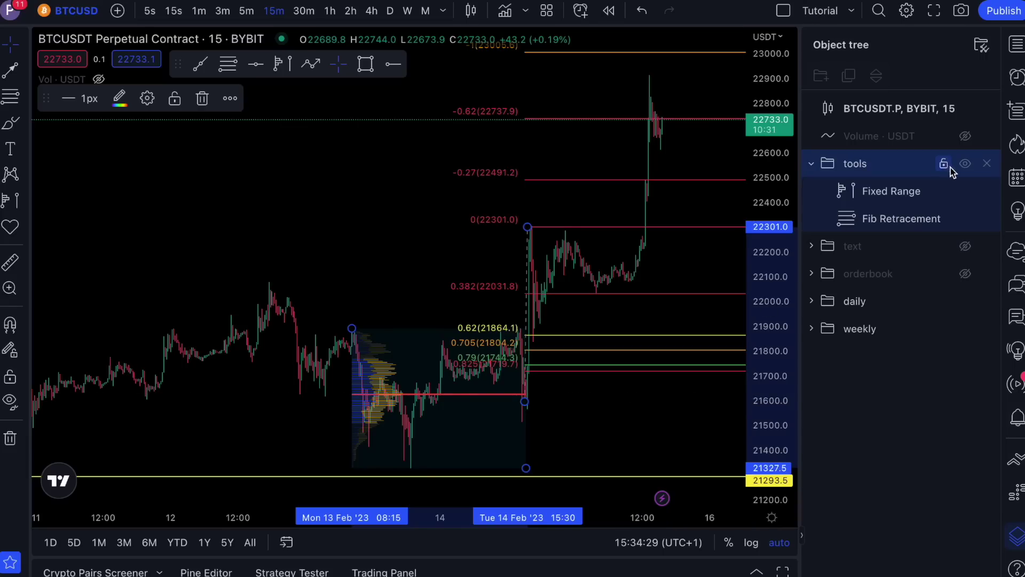
{"action": "left_click", "coordinate": [964, 164]}
{"action": "left_click", "coordinate": [964, 164]}
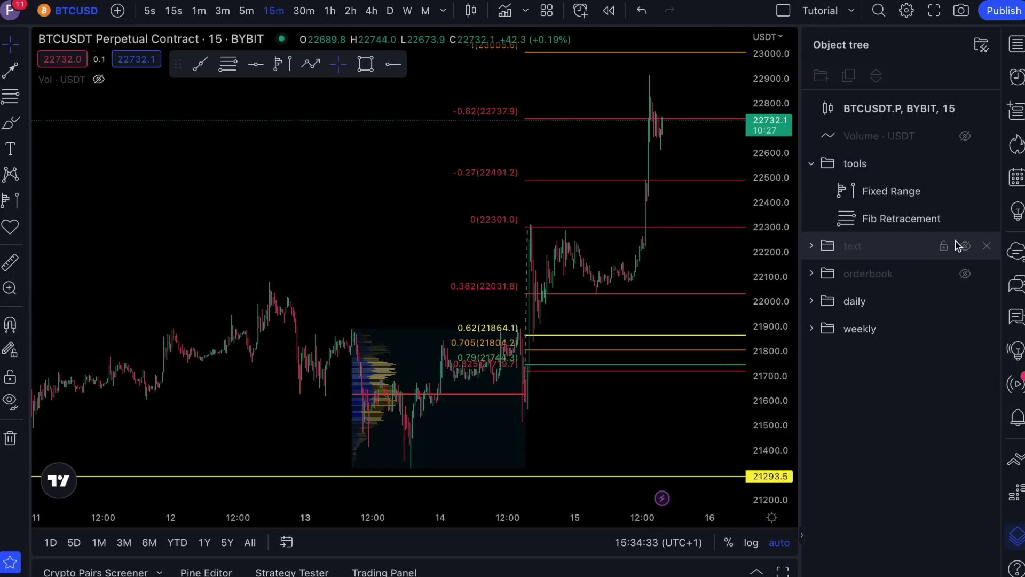
Show the text and orderbook groups in the Object tree and hide the daily group
{"action": "left_click", "coordinate": [967, 252]}
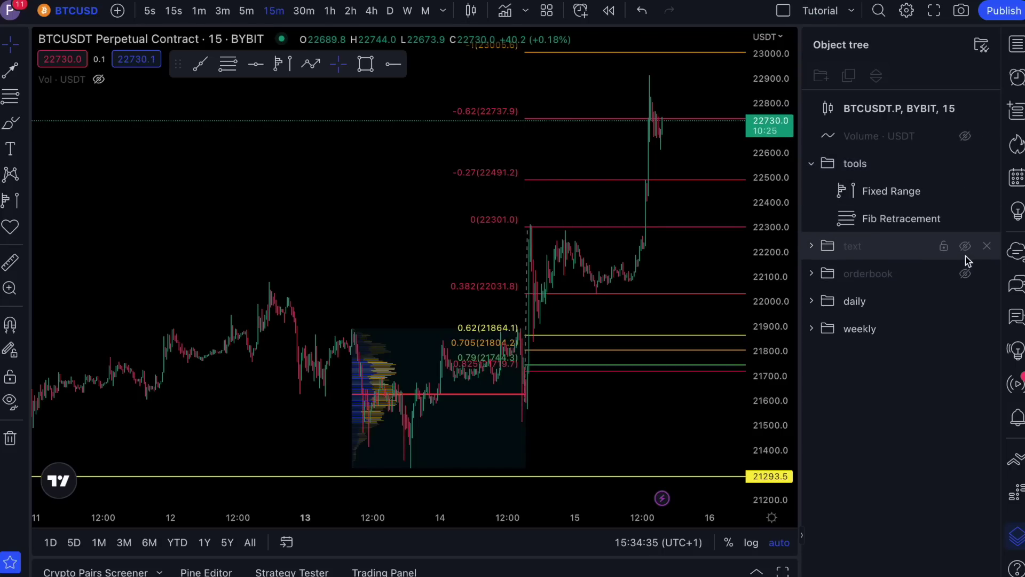
{"action": "left_click", "coordinate": [965, 248]}
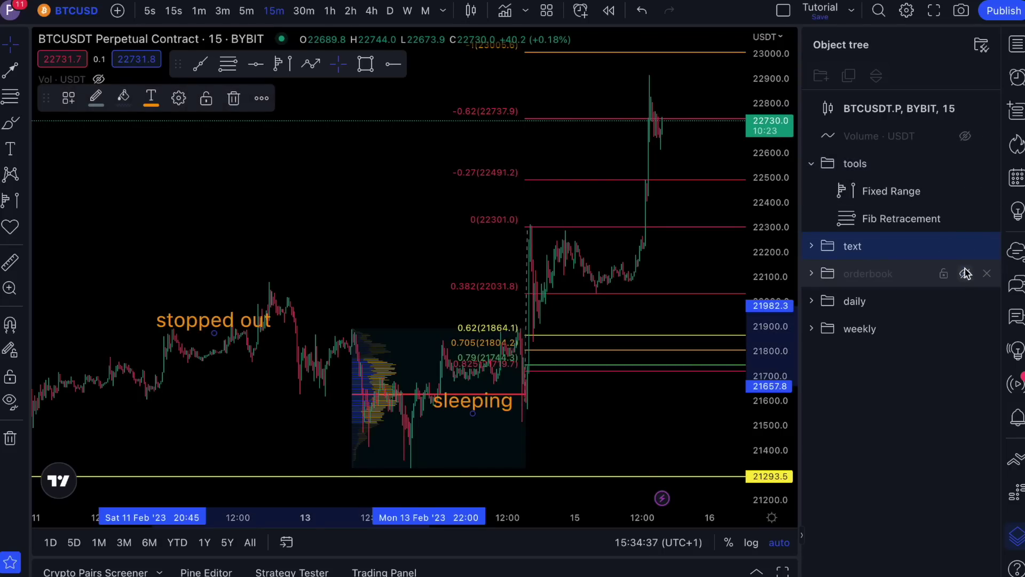
{"action": "left_click", "coordinate": [965, 274]}
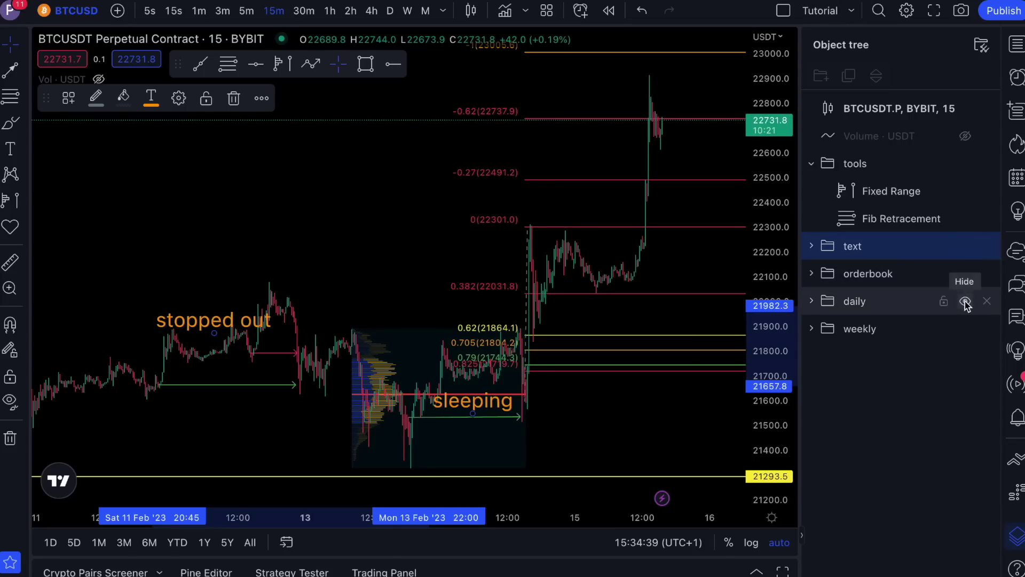
{"action": "left_click", "coordinate": [965, 301]}
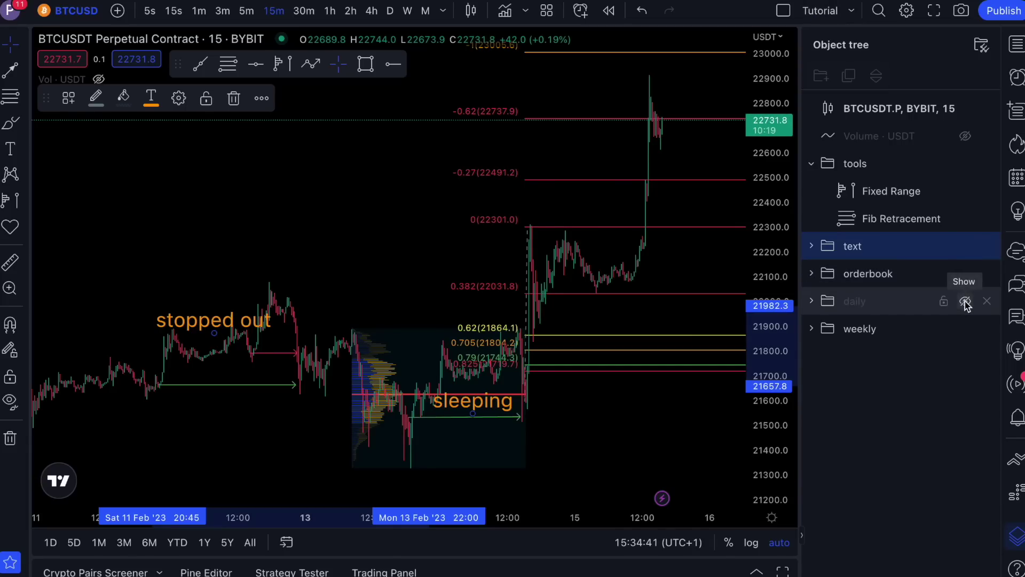